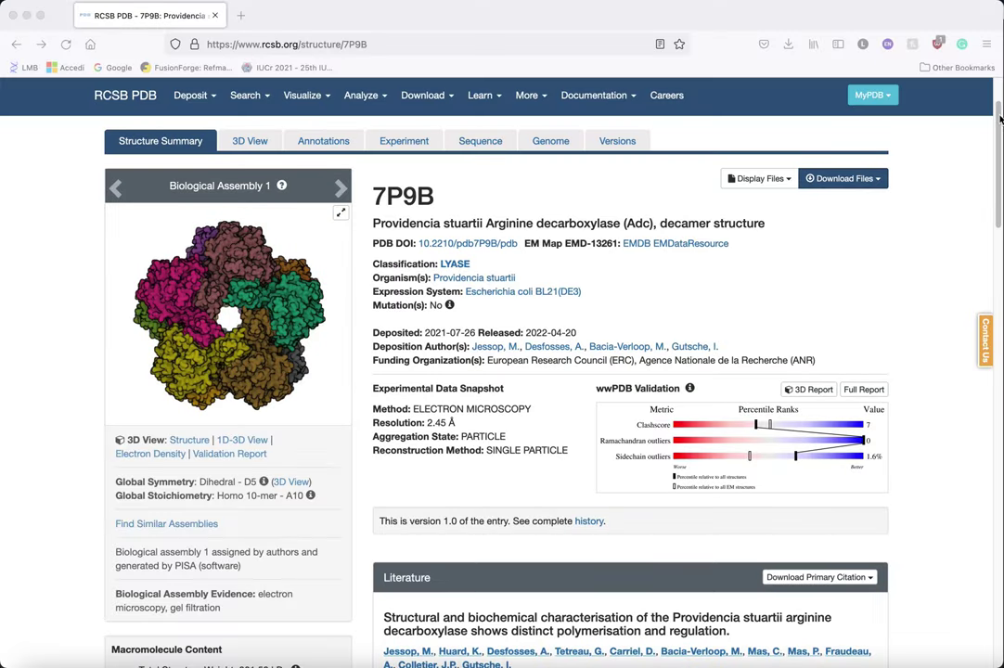
Review the 7P9B entry's Download Files options, including Download EM Map, then minimize Firefox.
scroll(995, 130, down, 2)
drag(995, 127, 998, 98)
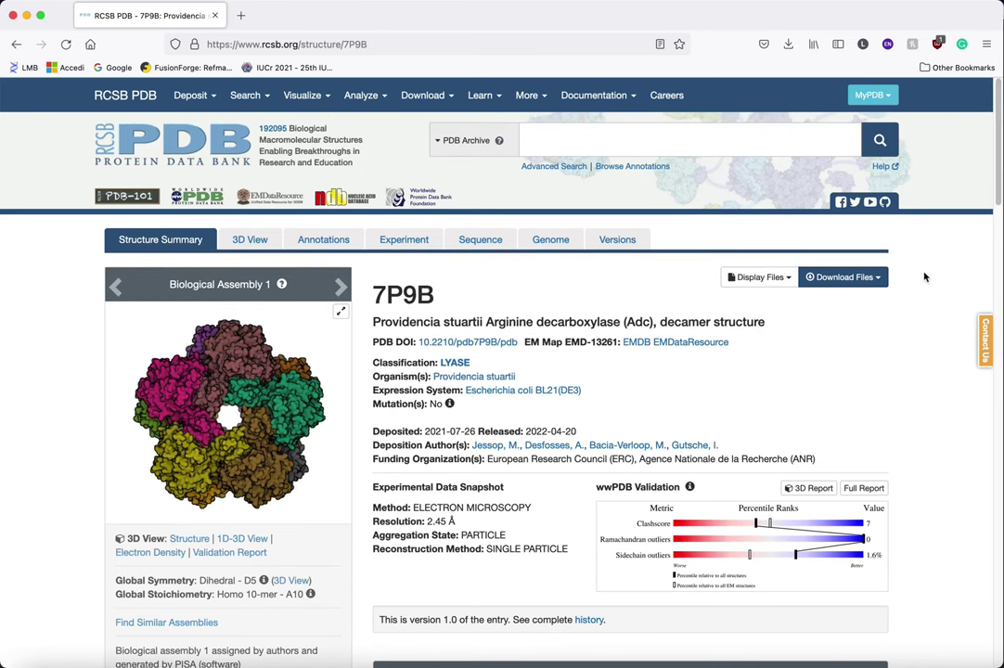
click(876, 279)
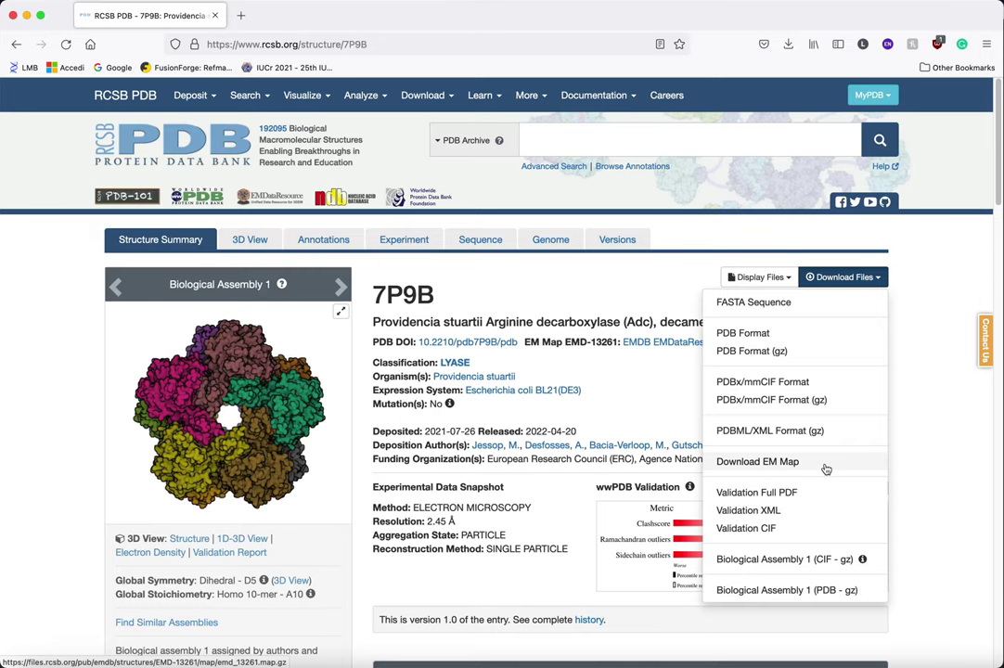
click(26, 16)
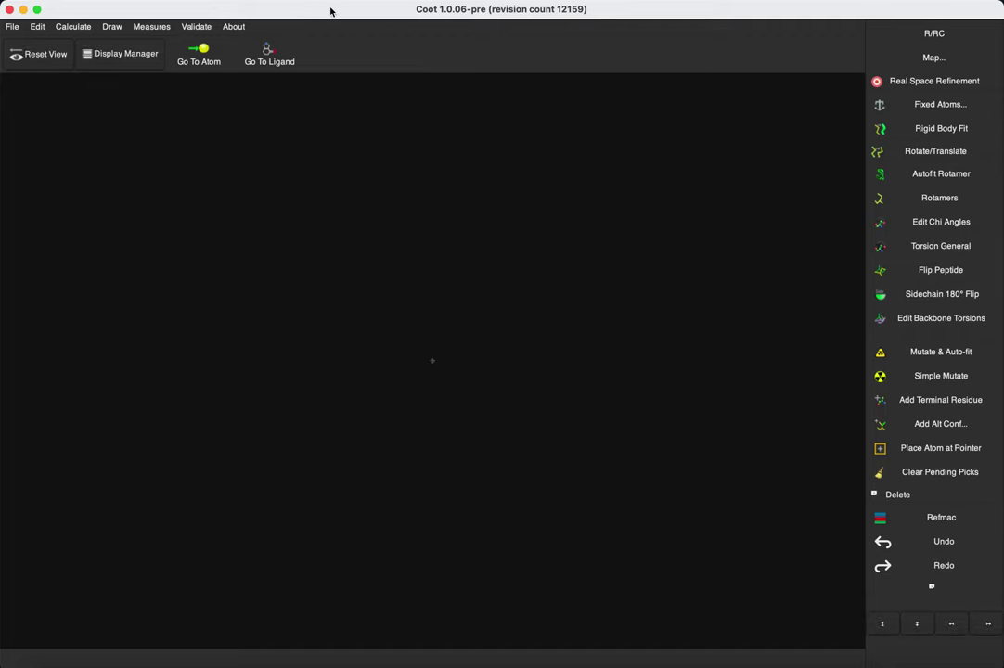
Fetch the 7p9b coordinates into Coot by PDB accession code.
click(13, 26)
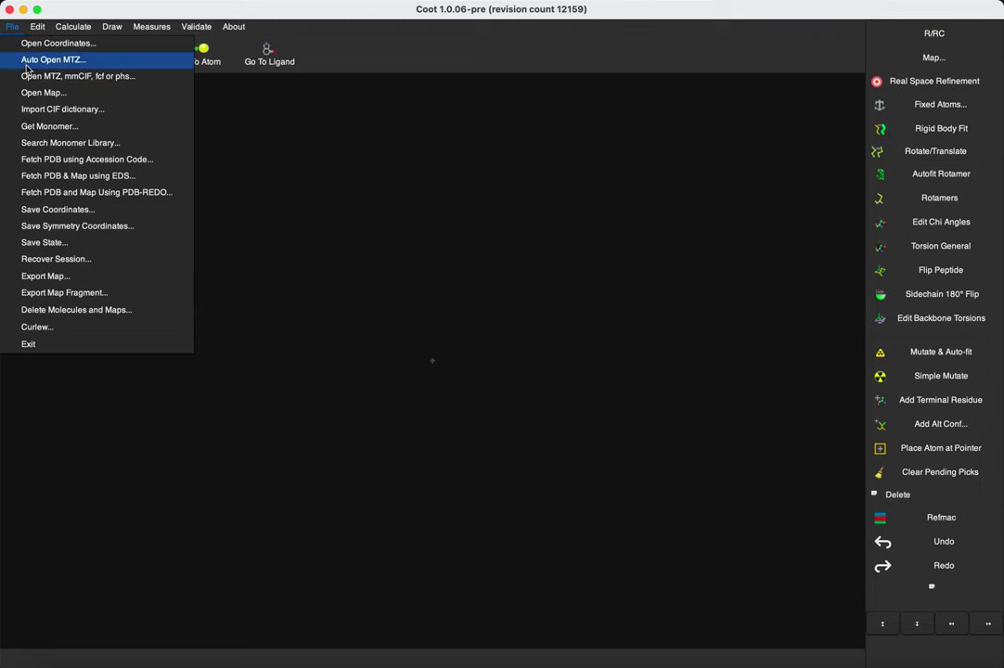
click(51, 158)
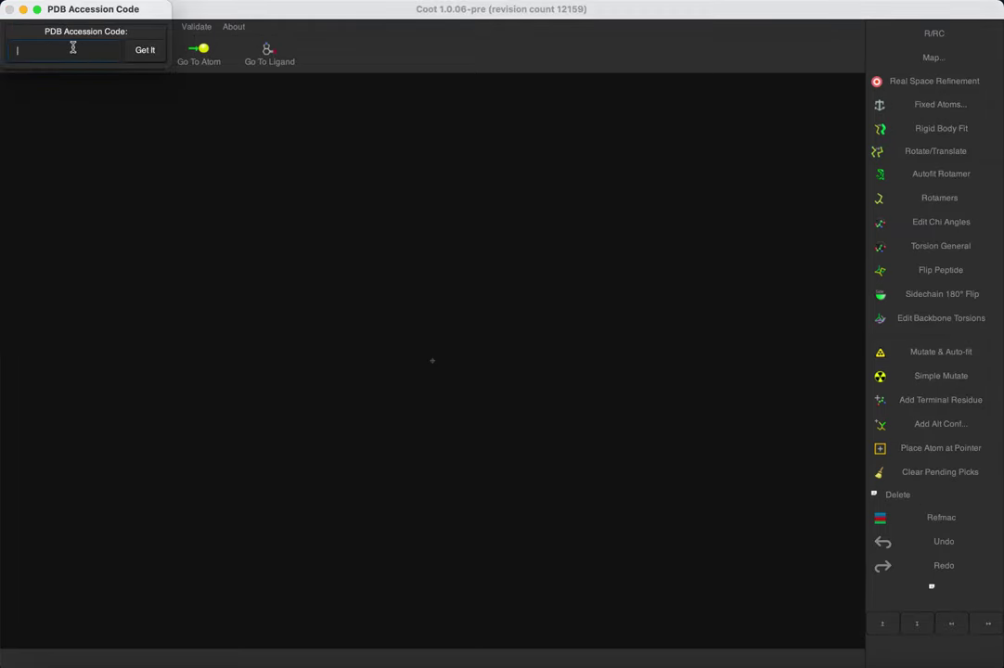
text(7p9b)
click(146, 51)
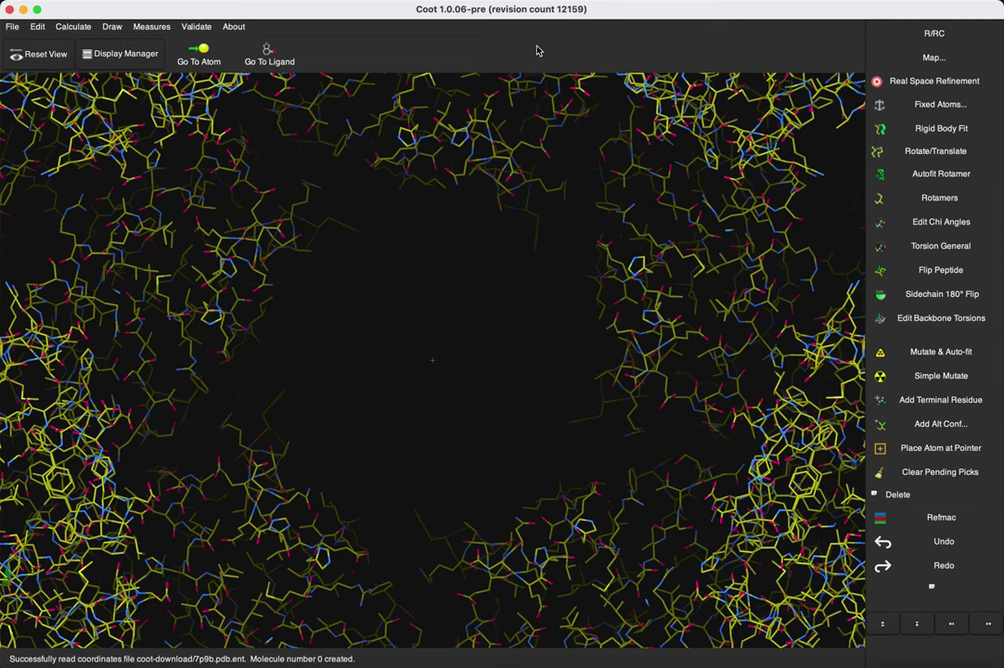
Zoom out to show the whole decameric ring assembly.
click(516, 486)
right_drag(514, 485, 430, 321)
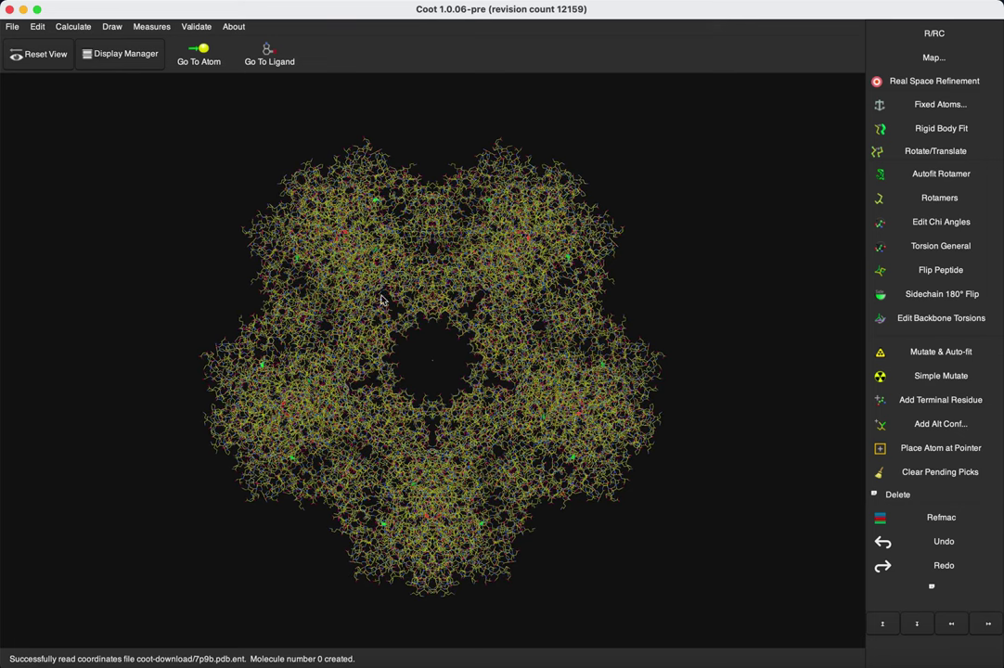
click(12, 26)
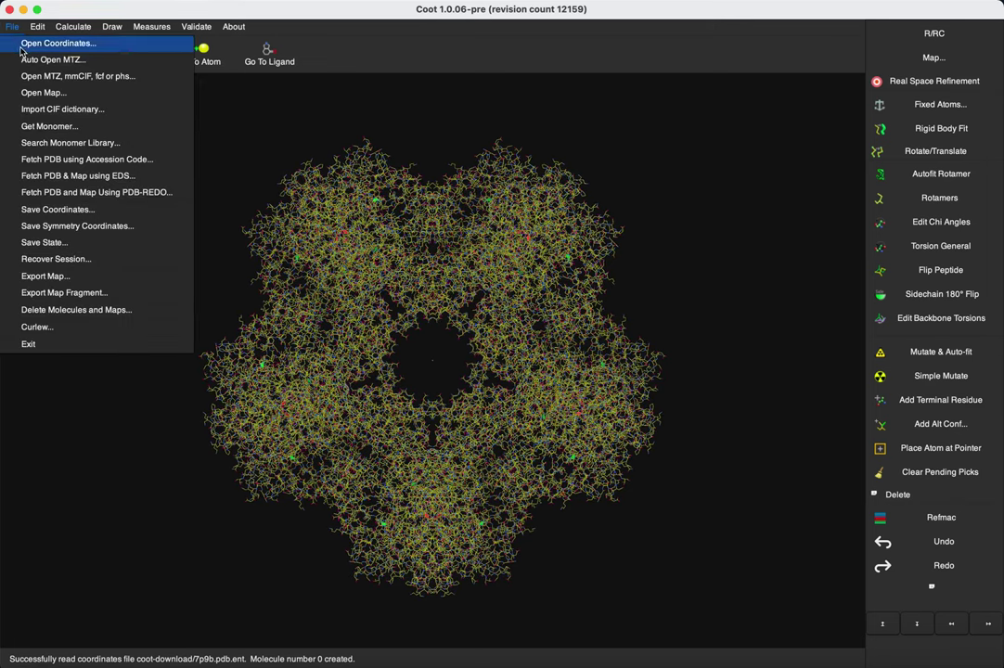
Load 7p9b.map from the Desktop coot_graphics_tutorial folder via the Recent list.
click(37, 93)
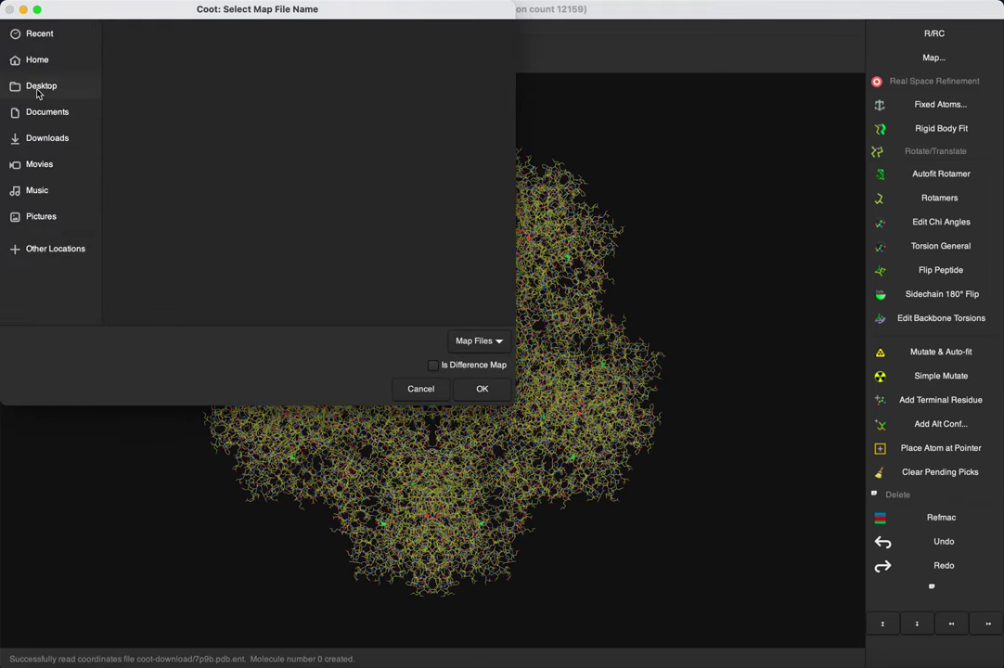
click(38, 35)
click(140, 42)
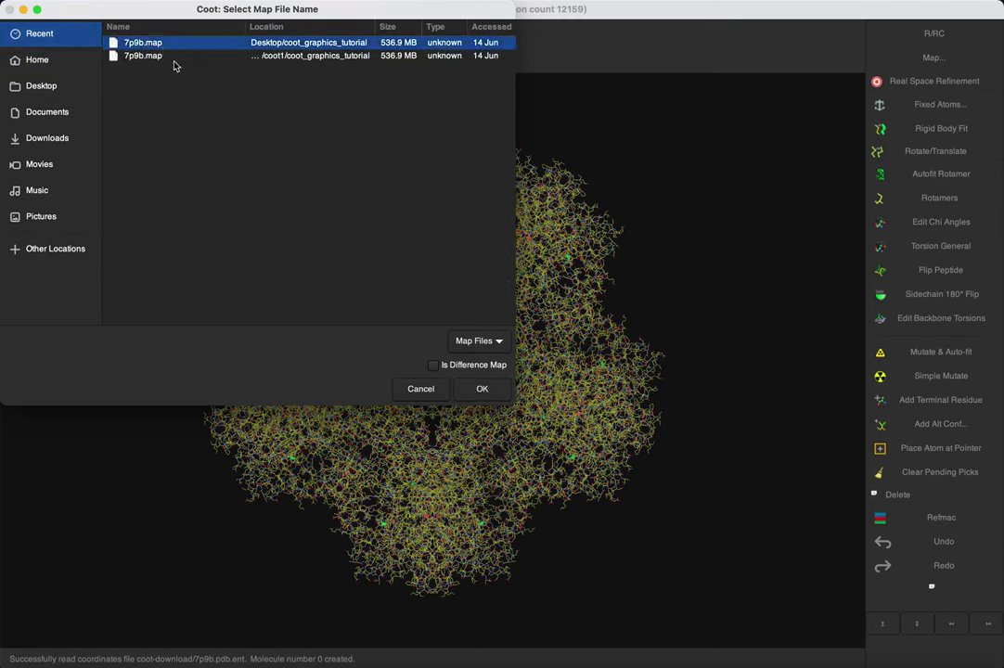
click(479, 390)
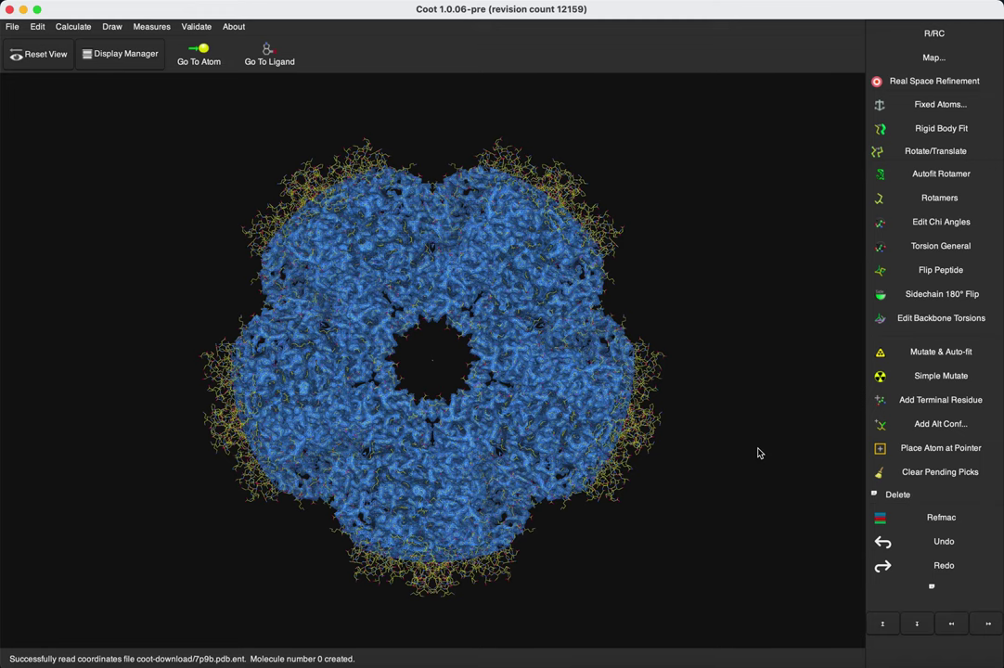
click(111, 27)
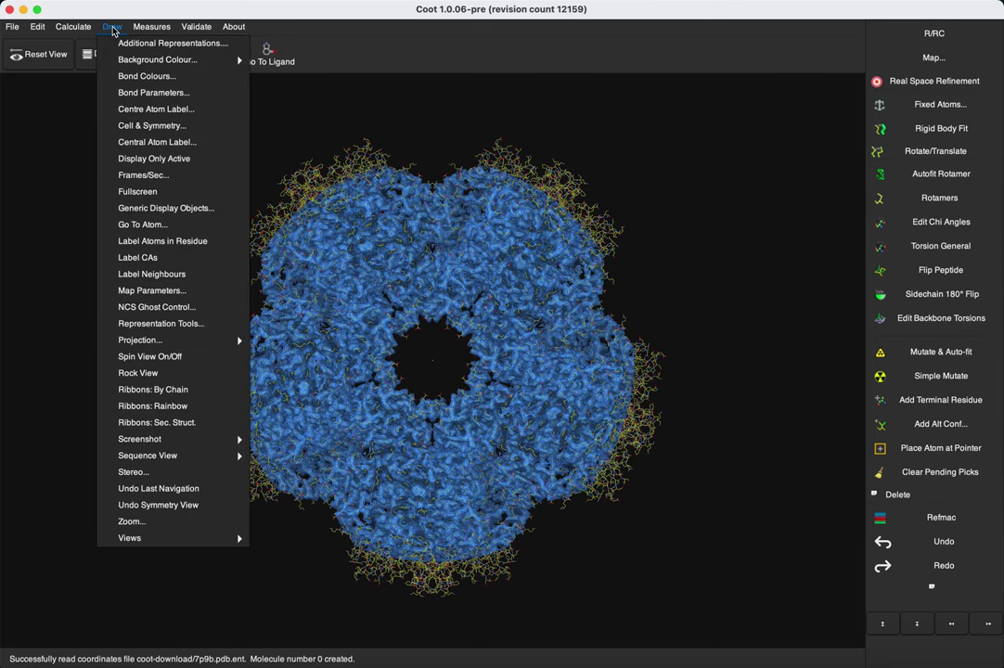
Change the EM map radius from 80.0 to 99.0 Å in Map Parameters and apply it.
click(179, 290)
click(90, 71)
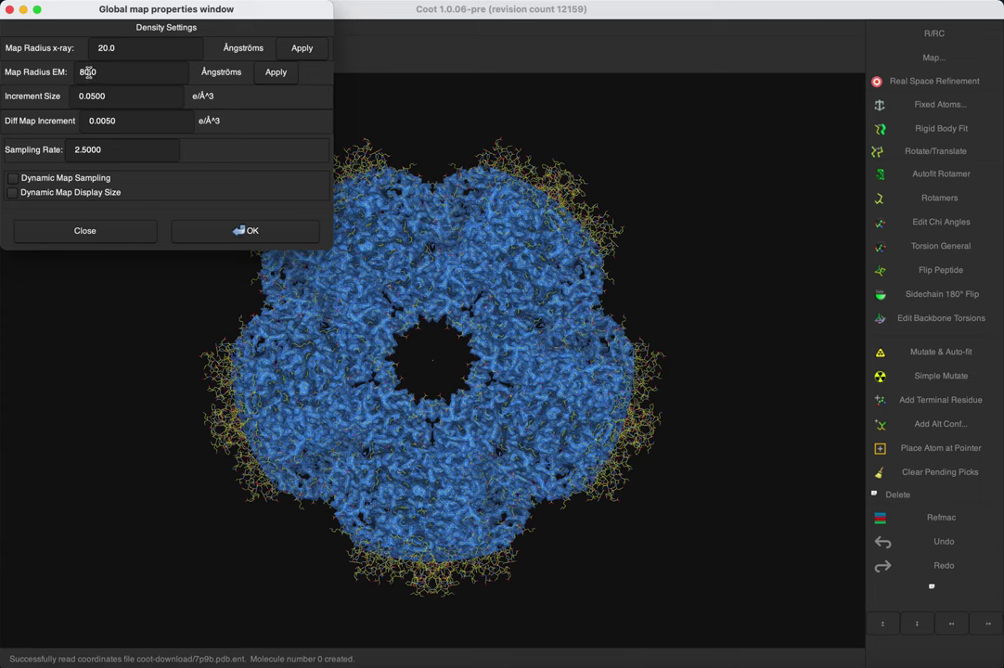
key(BackSpace)
key(BackSpace)
key(BackSpace)
text(99.)
click(290, 80)
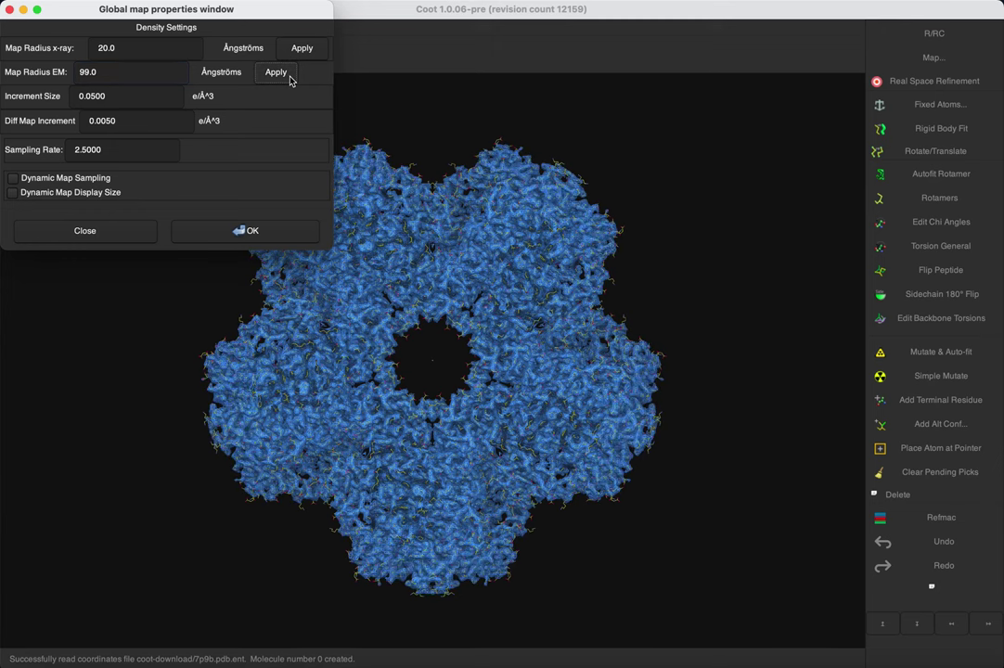
click(272, 238)
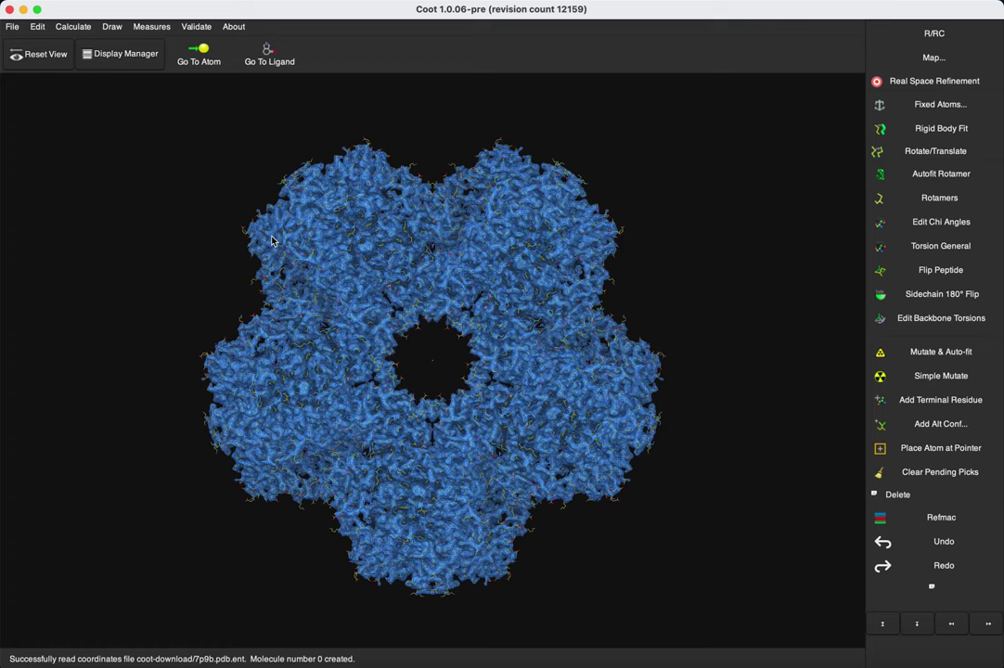
Enable the Cryo-EM module and run Mask Map by Chains from its menu.
click(73, 26)
mouse_move(124, 242)
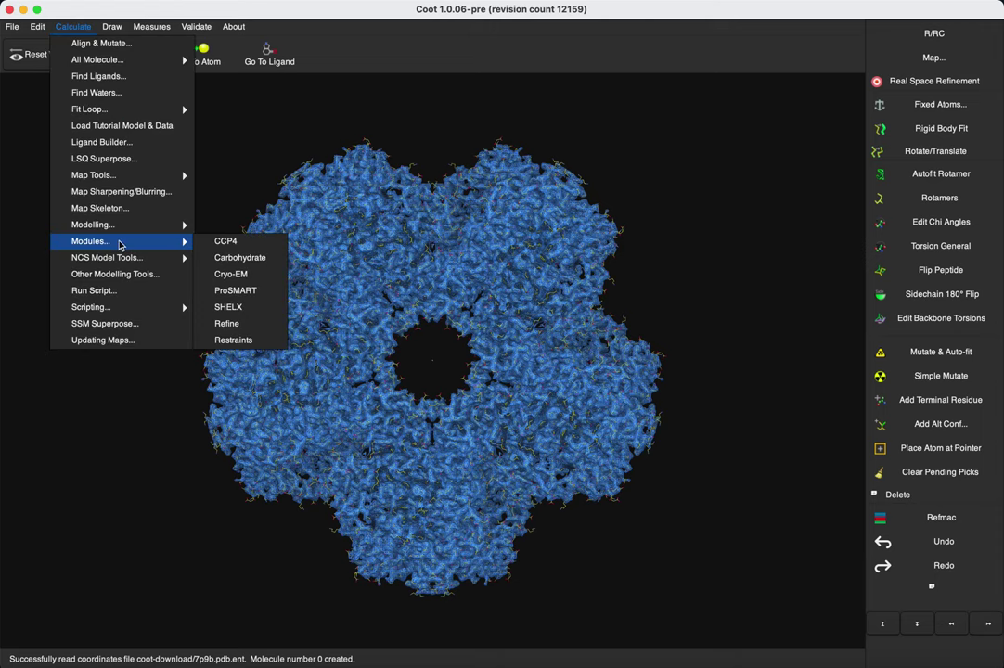
click(232, 275)
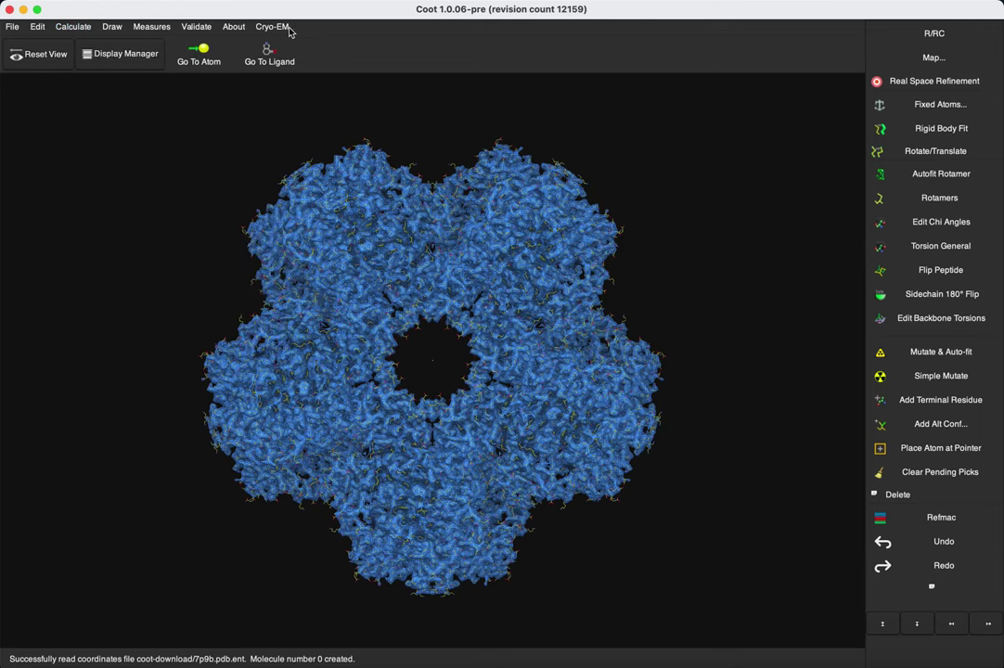
click(283, 27)
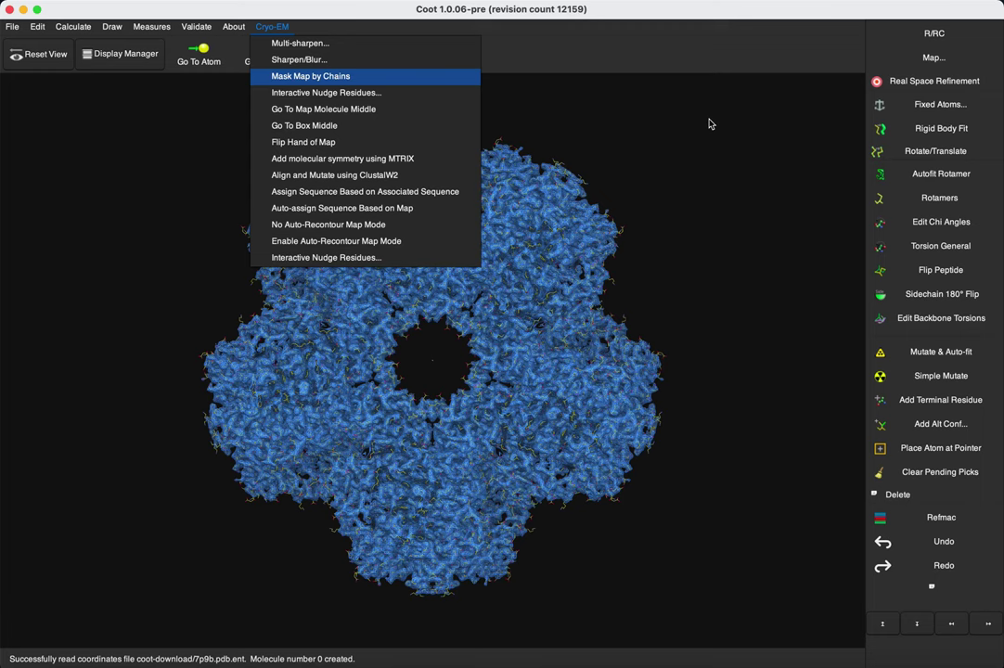
key(Escape)
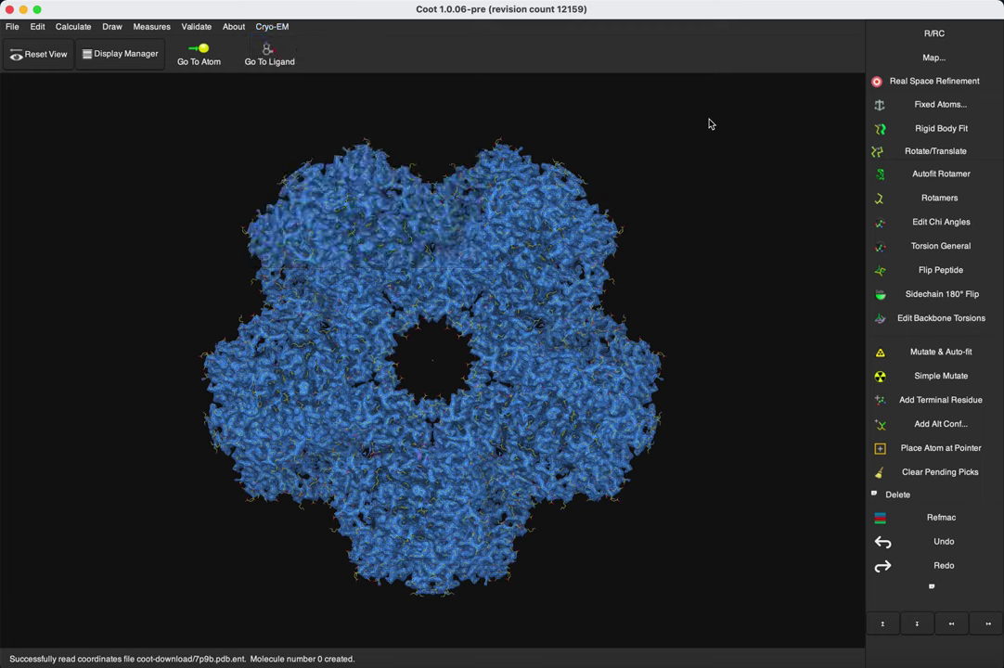
In the Display Manager, hide the full 7p9b.map and the 7p9b.pdb.ent model.
click(107, 48)
drag(257, 11, 779, 3)
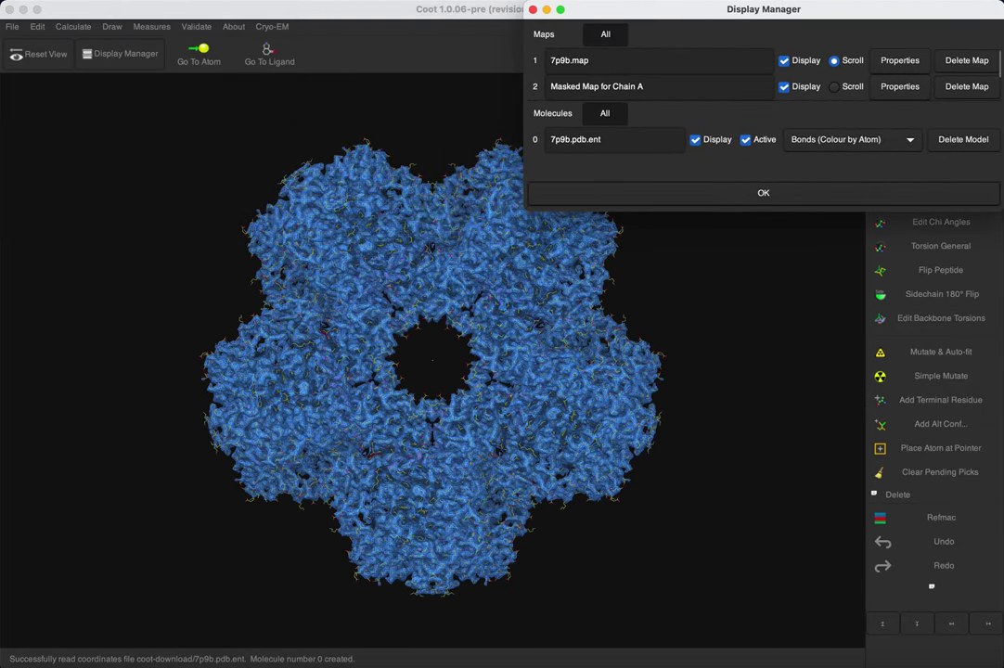
drag(1000, 209, 987, 477)
drag(765, 233, 739, 362)
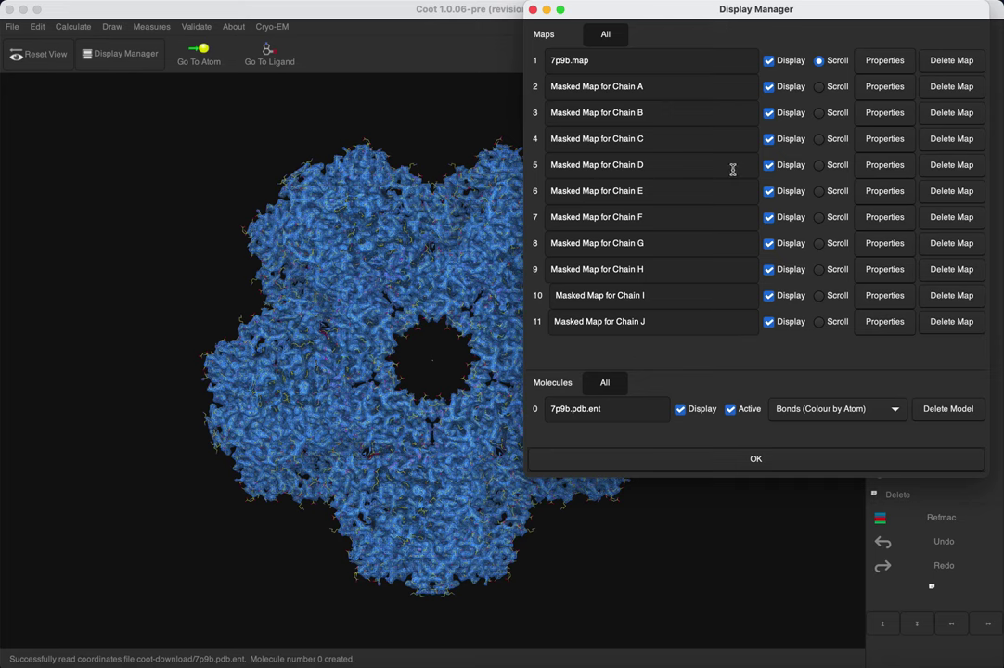
click(769, 62)
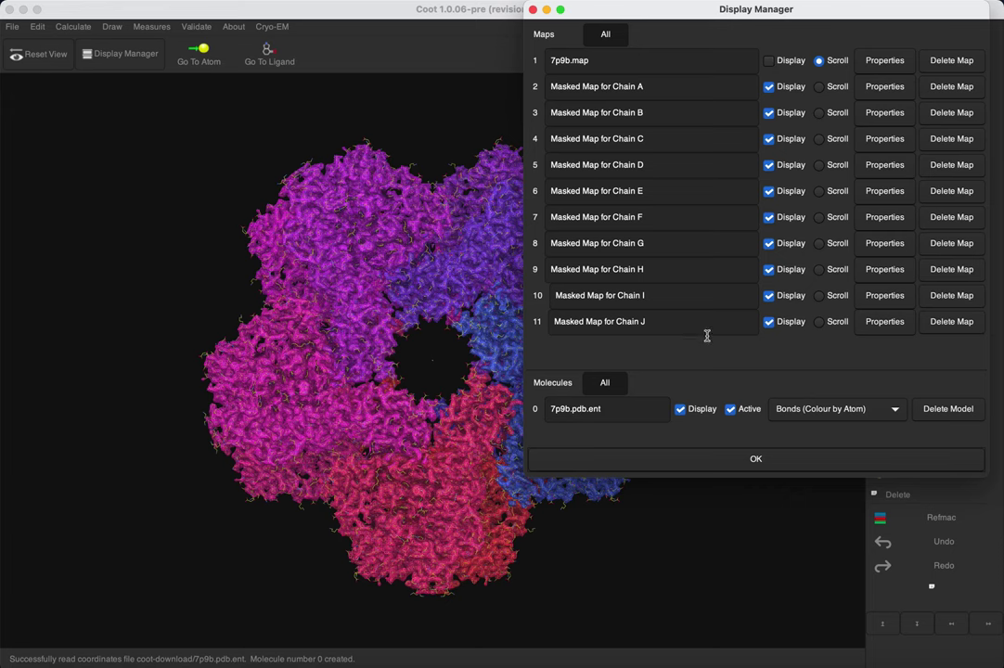
click(681, 409)
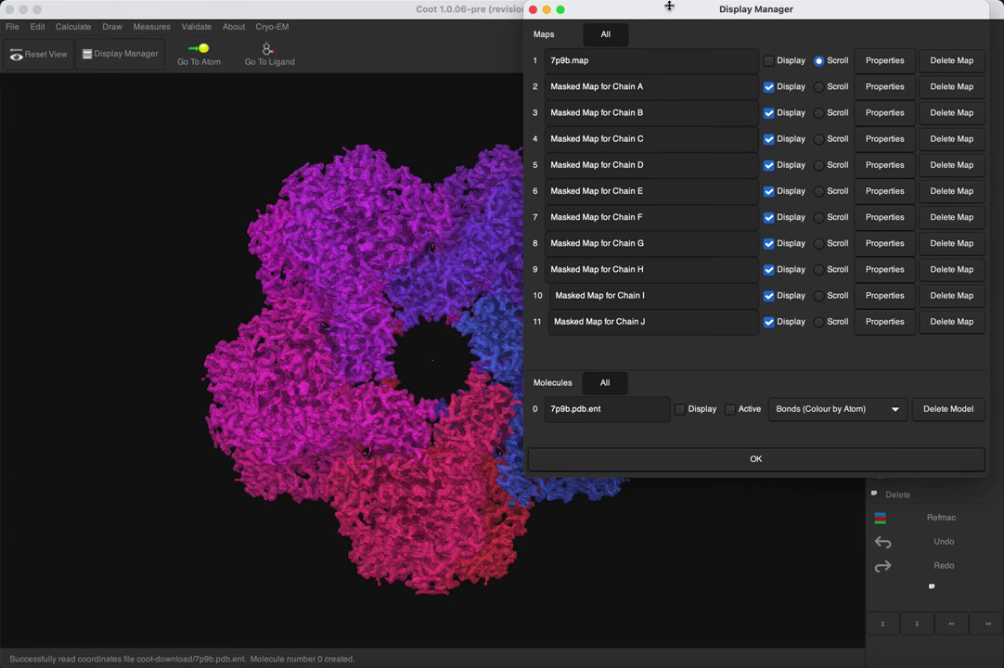
mouse_move(696, 9)
mouse_down()
mouse_move(730, 8)
mouse_move(710, 7)
mouse_up()
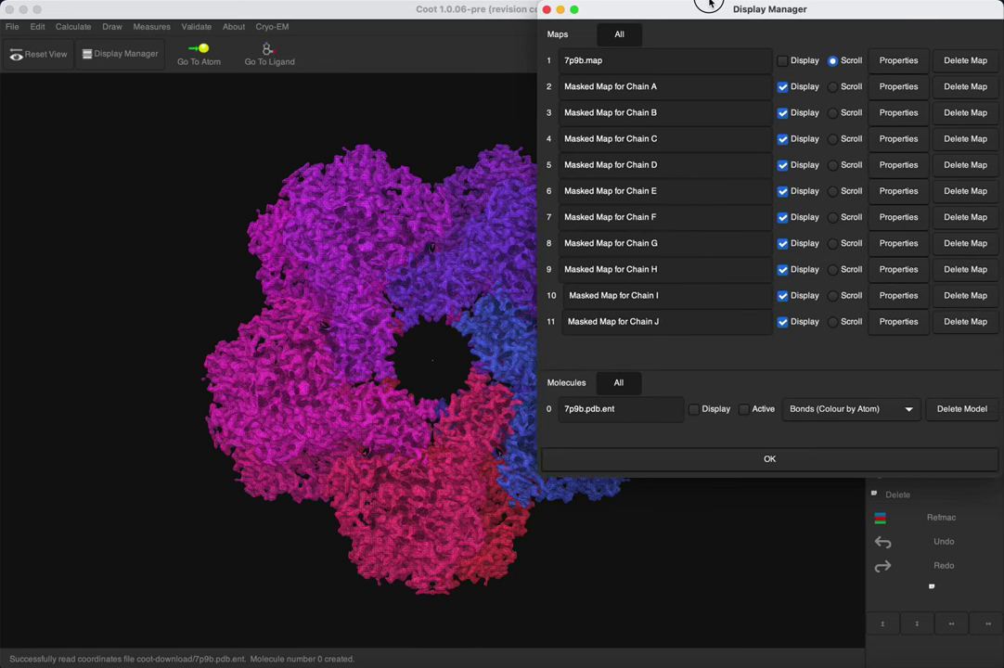
click(787, 460)
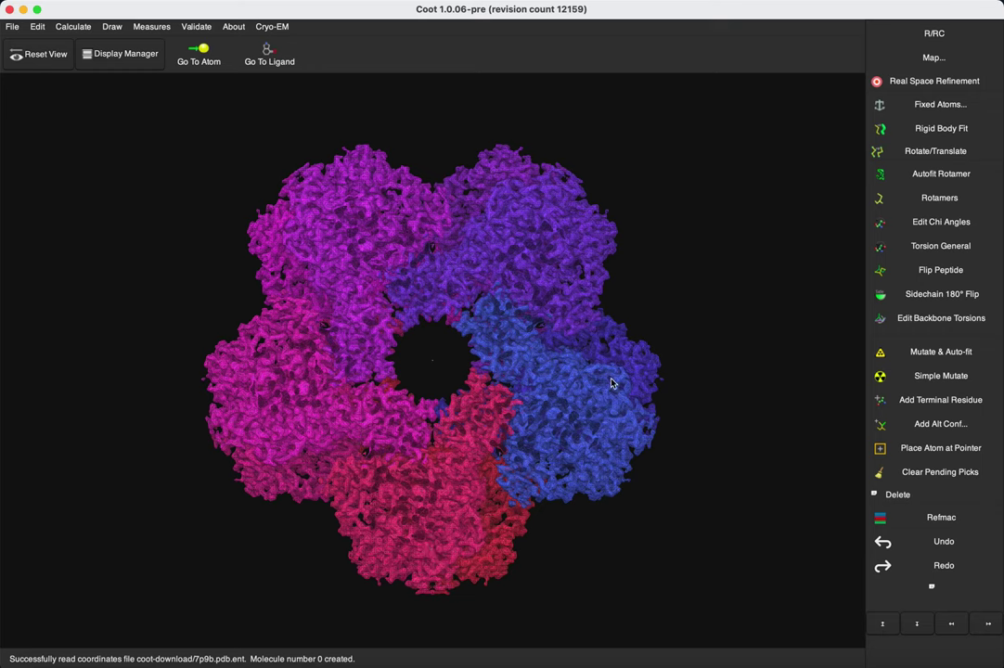
click(135, 56)
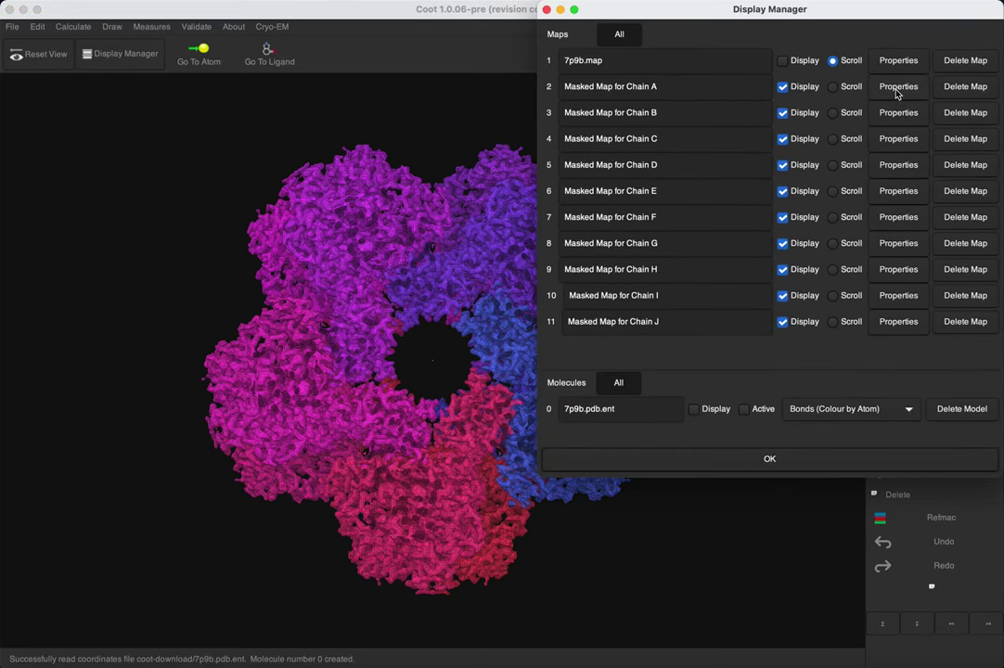
Render the chain A, B and C masked maps as solid surfaces.
click(897, 87)
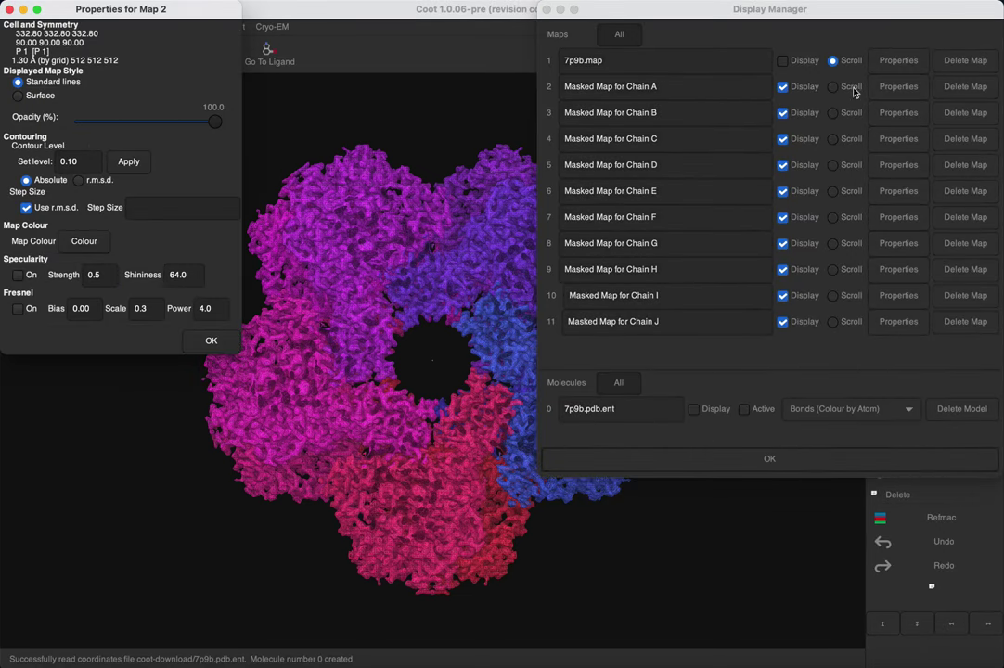
click(25, 99)
click(212, 341)
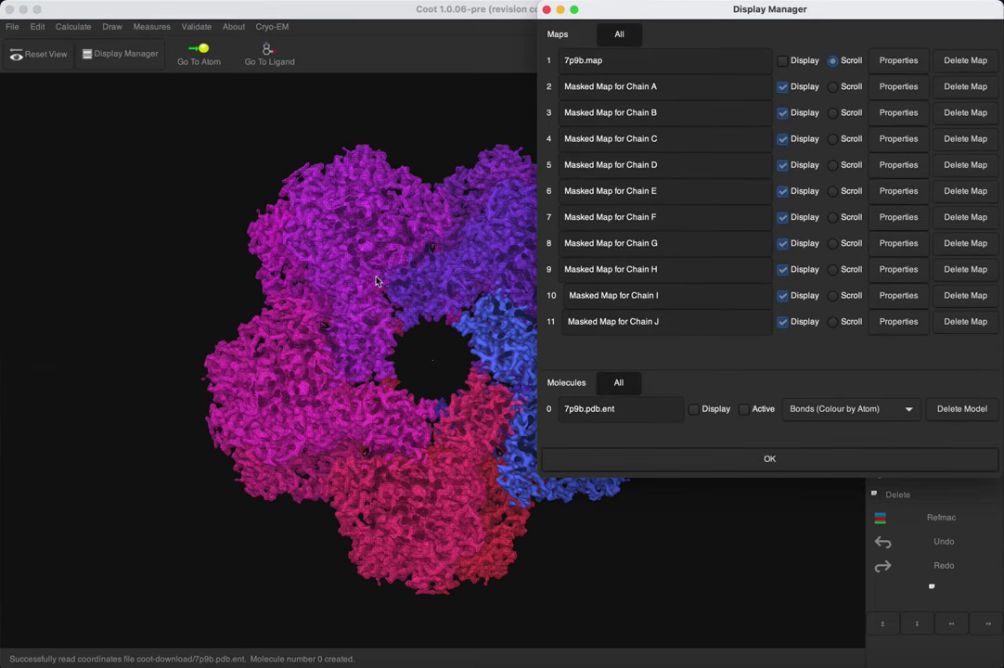
drag(756, 10, 827, 7)
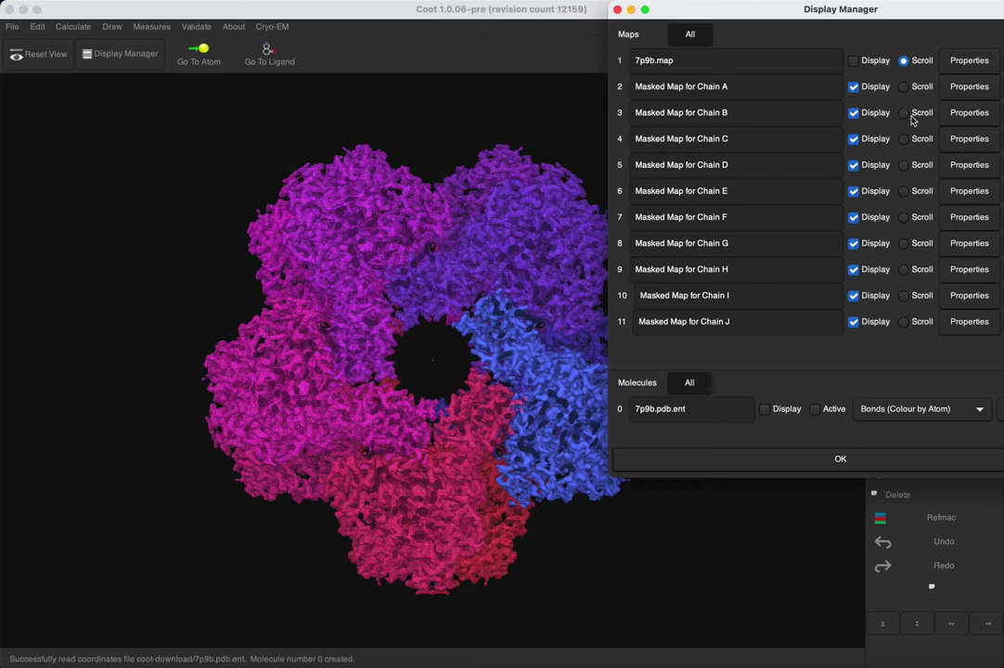
click(974, 117)
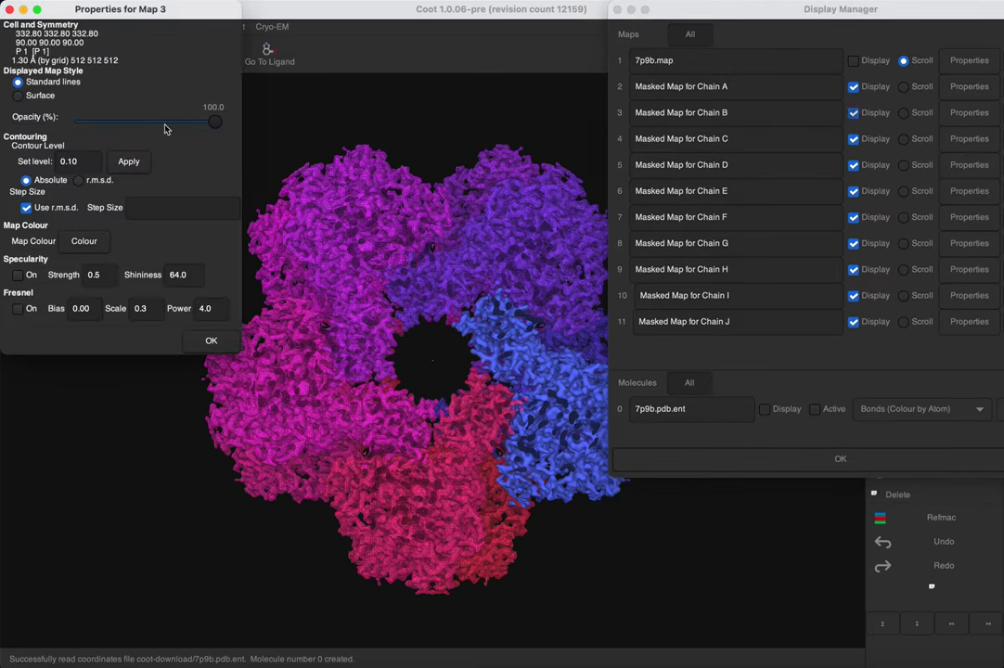
click(21, 96)
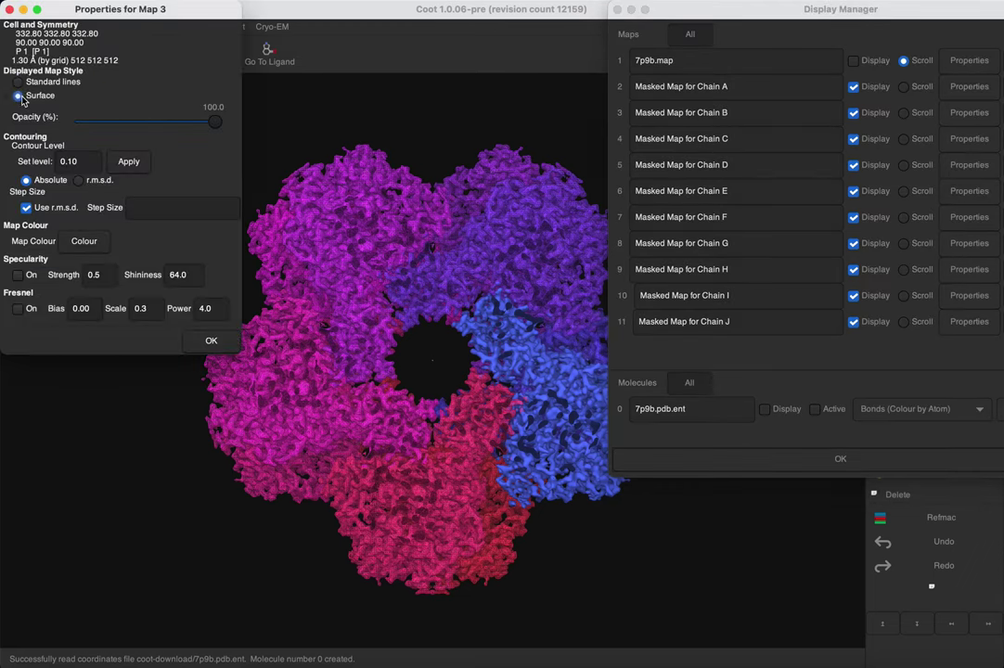
click(214, 339)
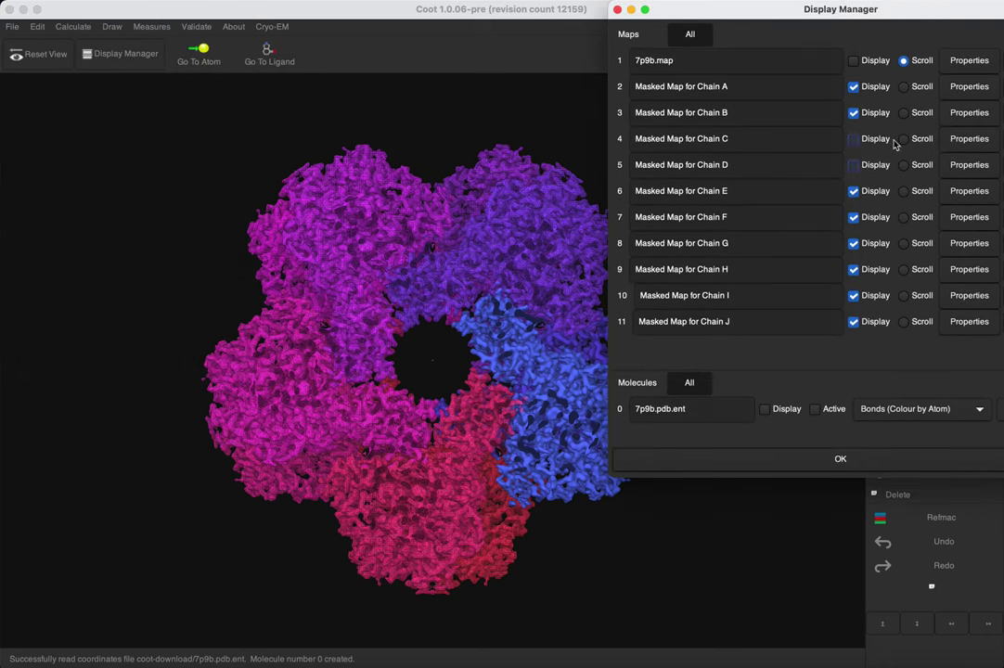
click(963, 142)
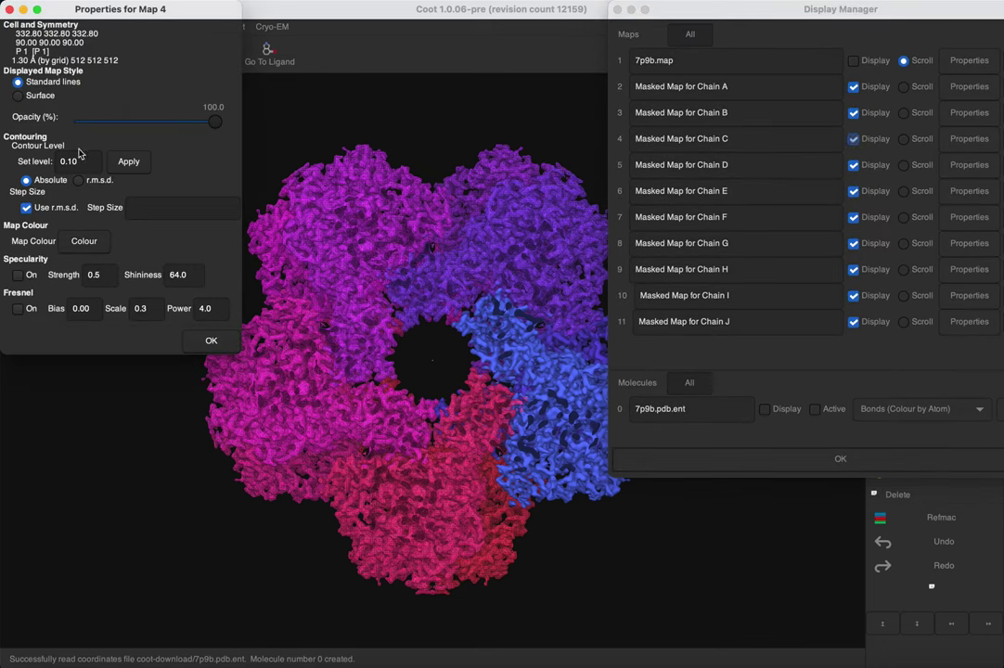
click(18, 97)
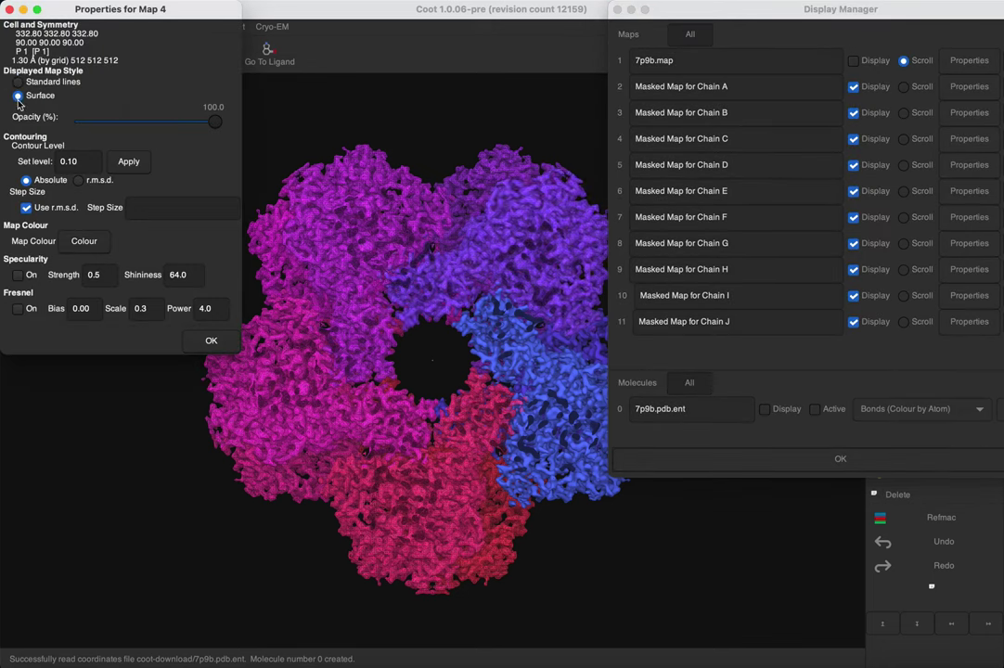
click(211, 341)
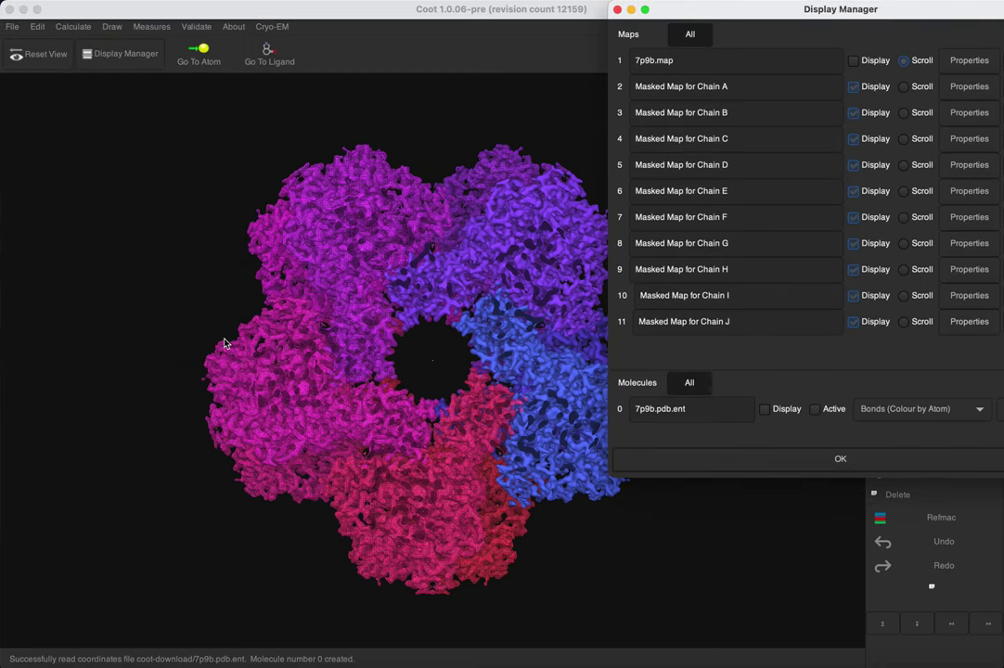
Render the chain D, E, F and G masked maps as solid surfaces.
click(969, 164)
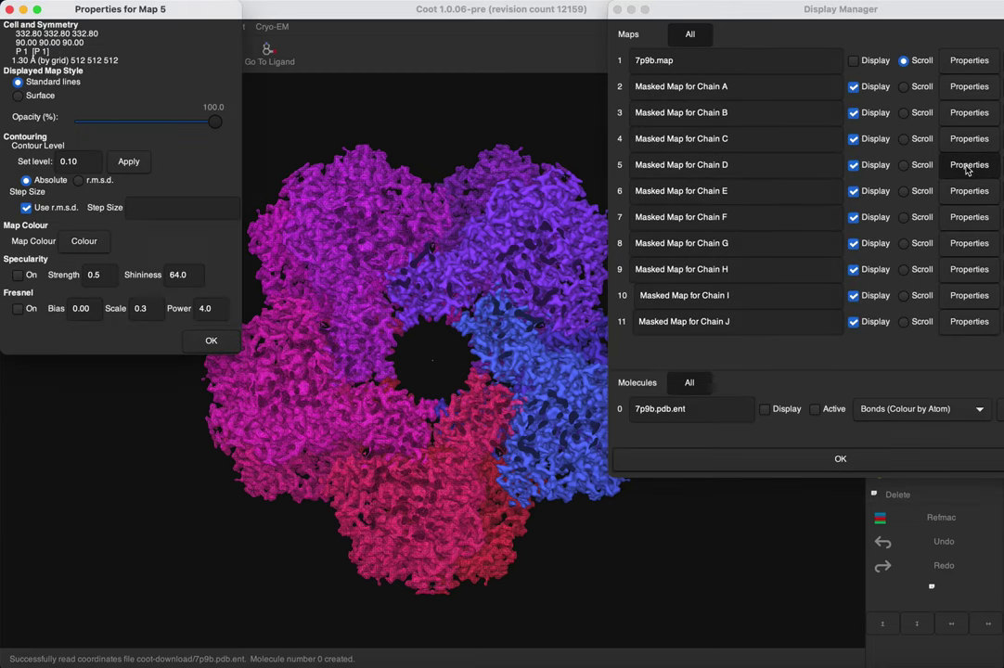
click(17, 97)
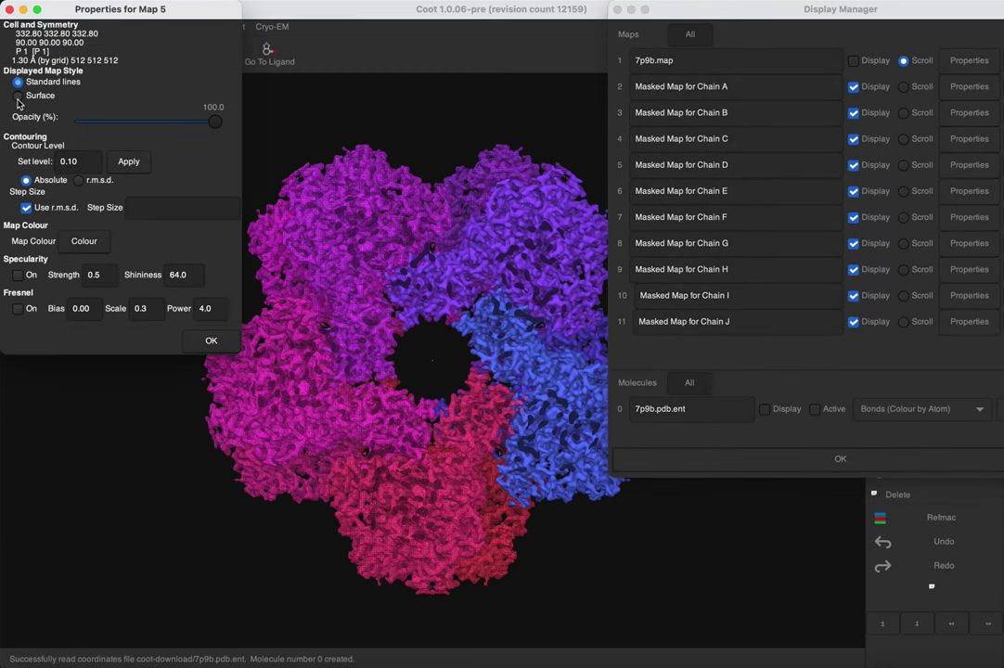
click(212, 341)
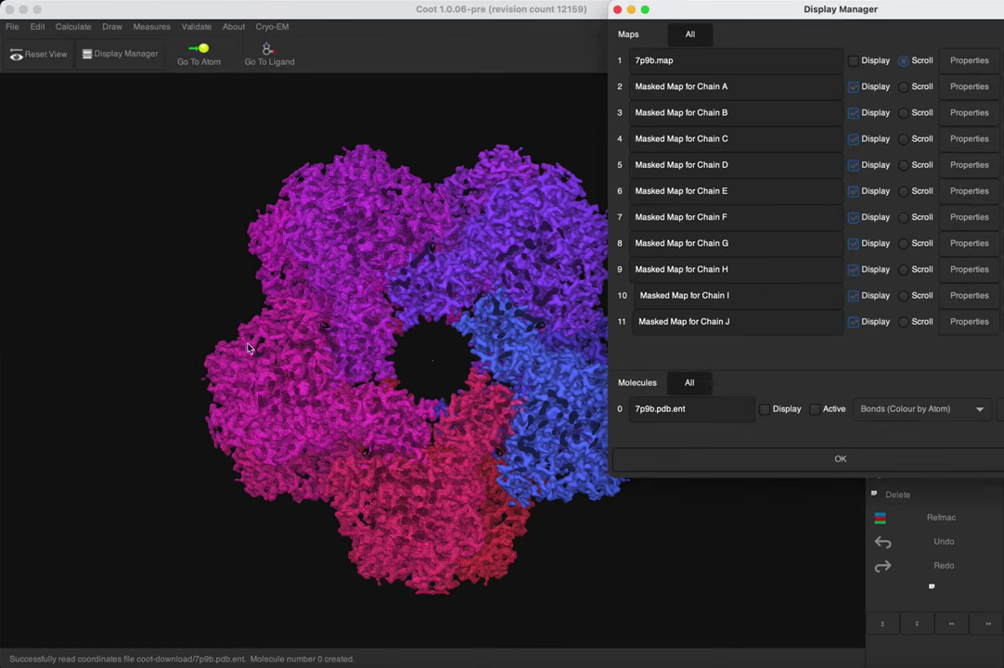
click(969, 190)
click(17, 97)
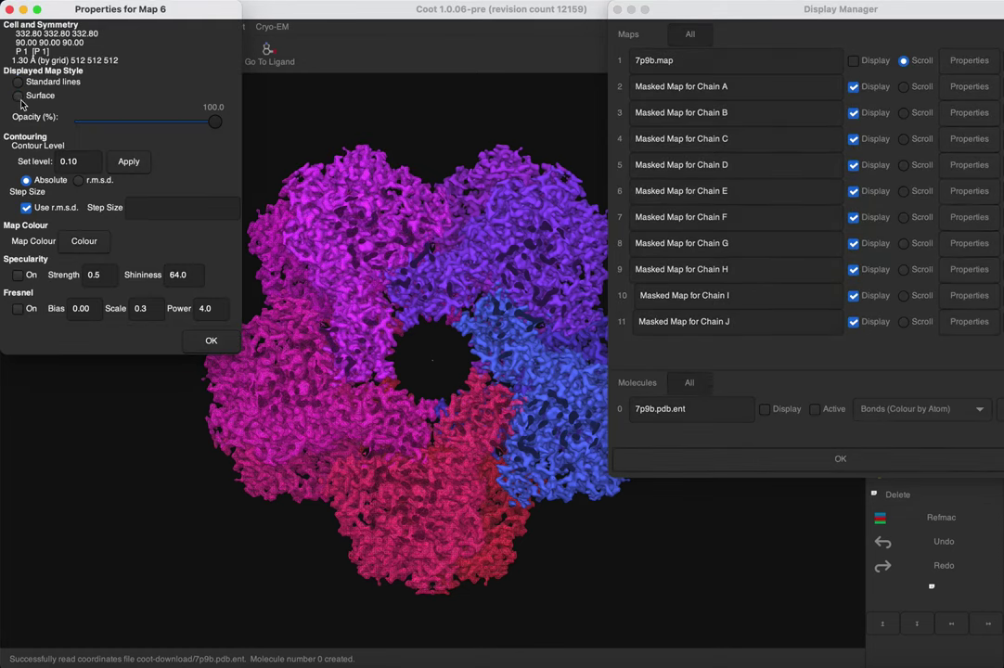
click(211, 341)
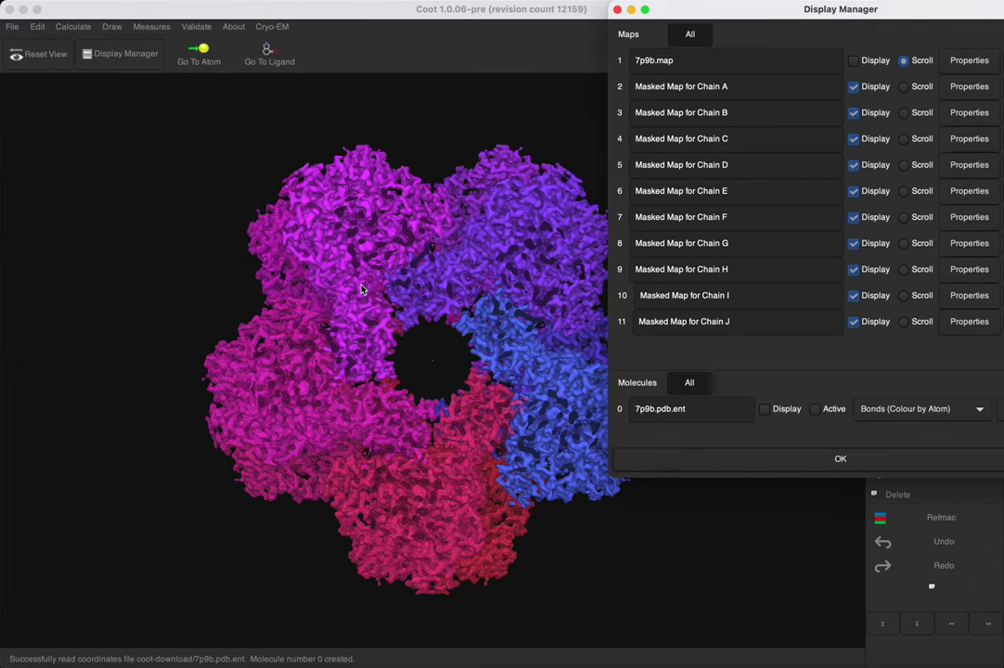
click(966, 223)
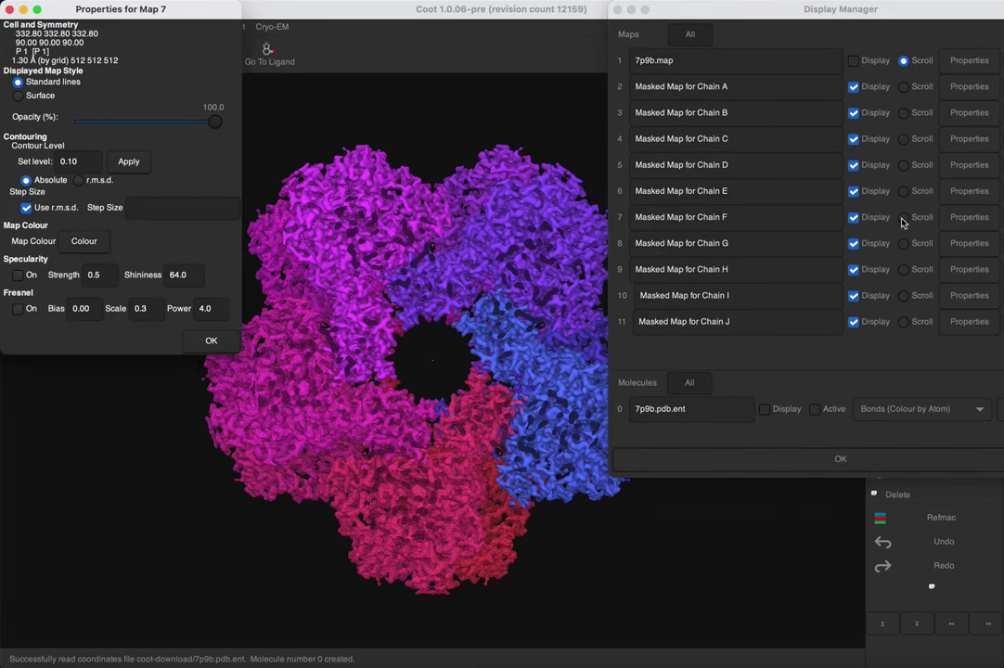
click(18, 96)
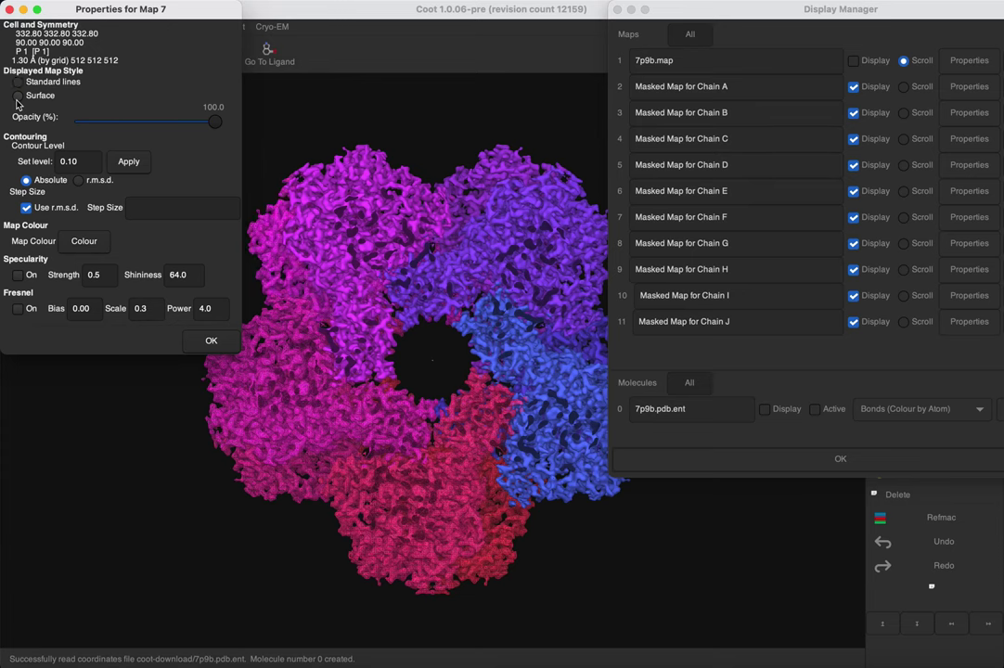
click(212, 341)
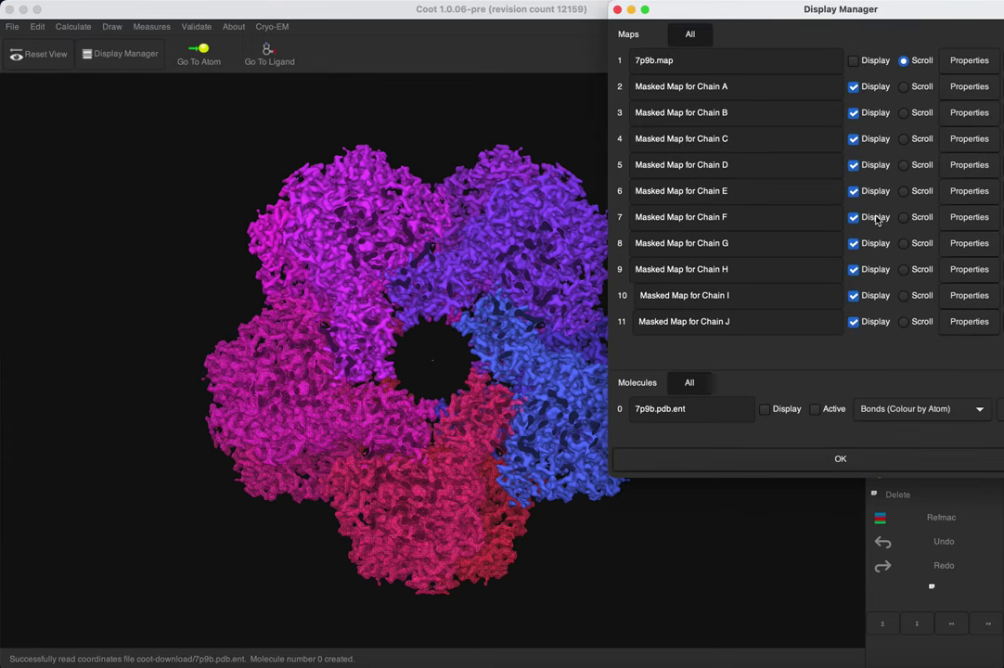
click(968, 245)
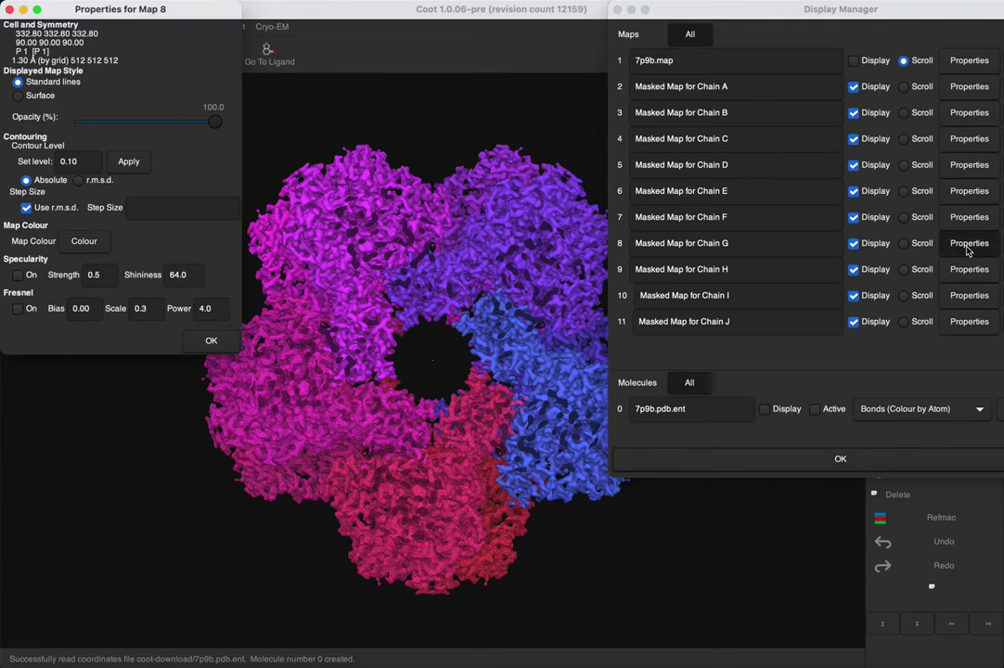
click(19, 96)
click(210, 340)
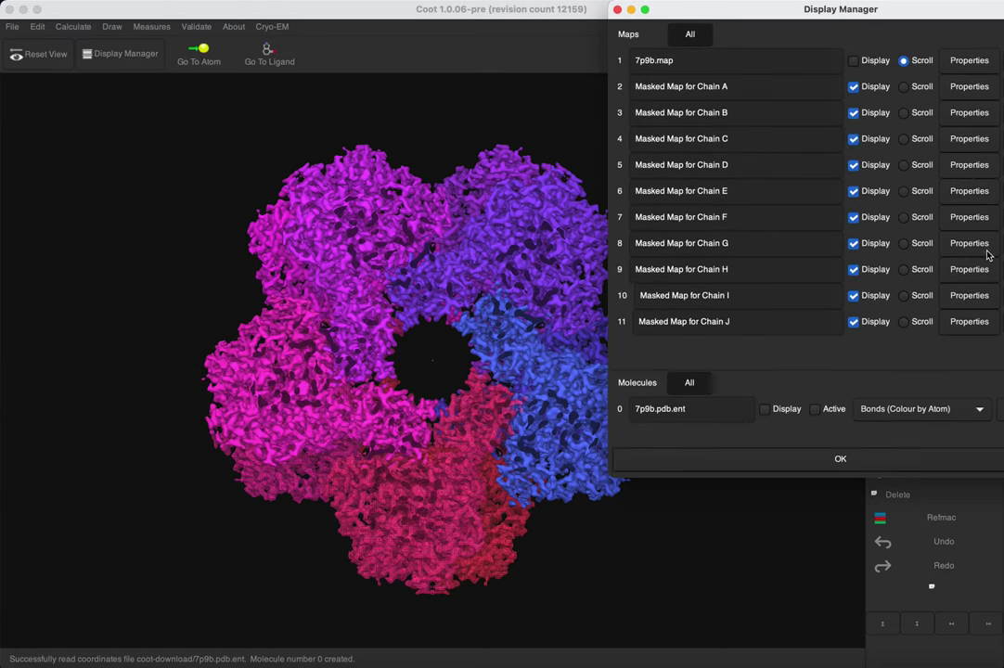
Render the chain H, I and J masked maps as surfaces and close Display Manager.
click(970, 270)
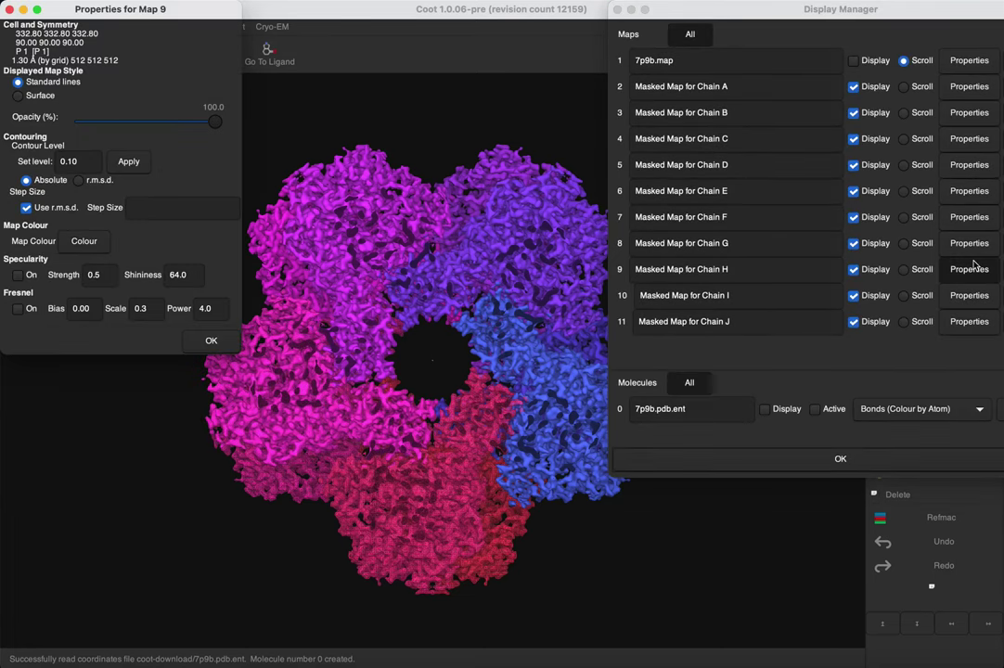
click(18, 97)
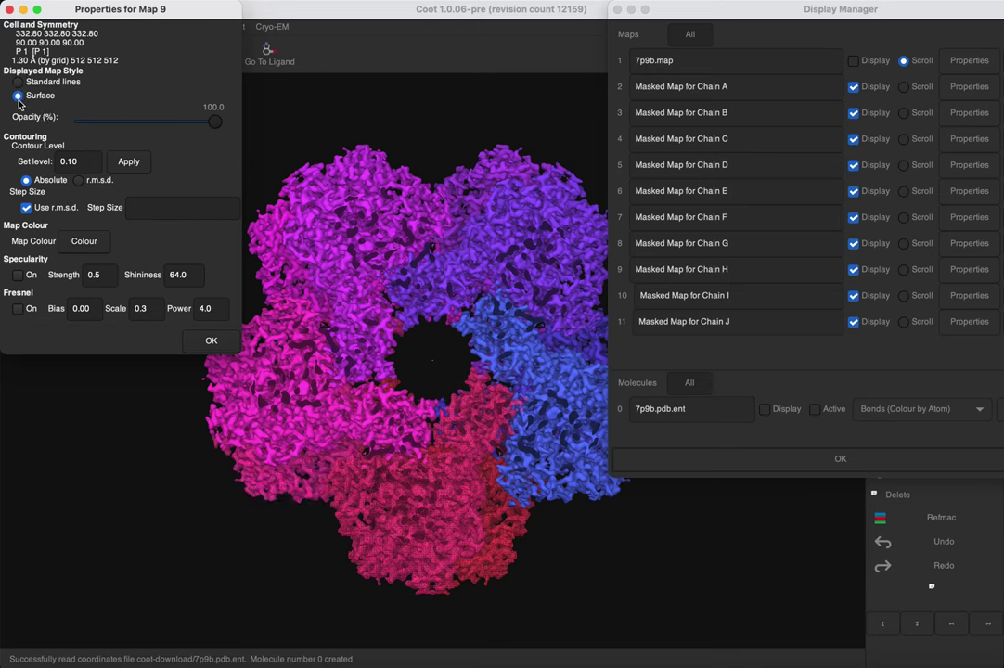
click(210, 341)
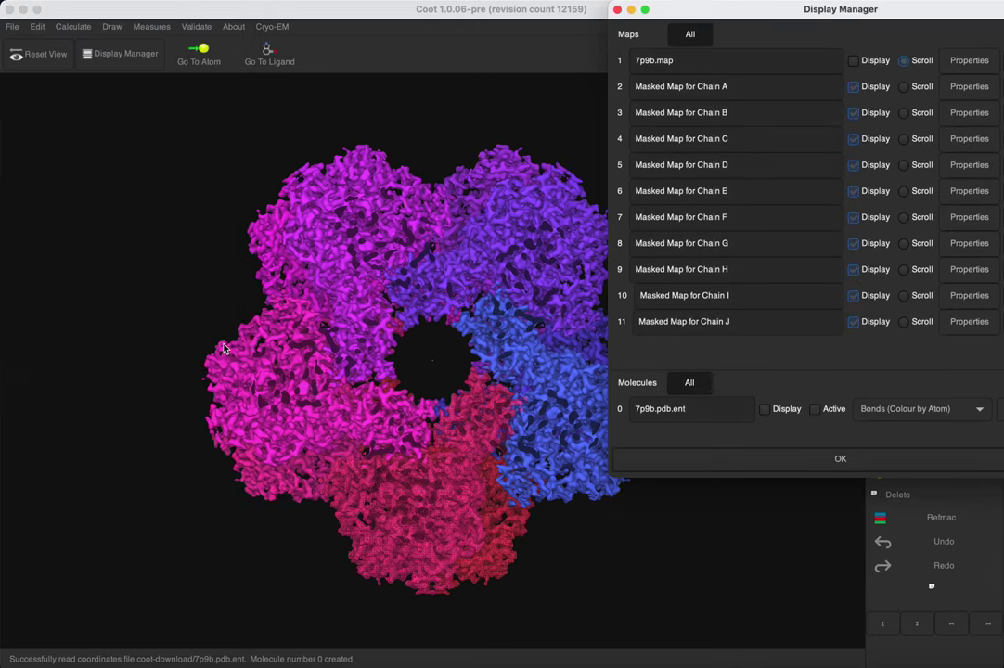
click(968, 296)
click(17, 96)
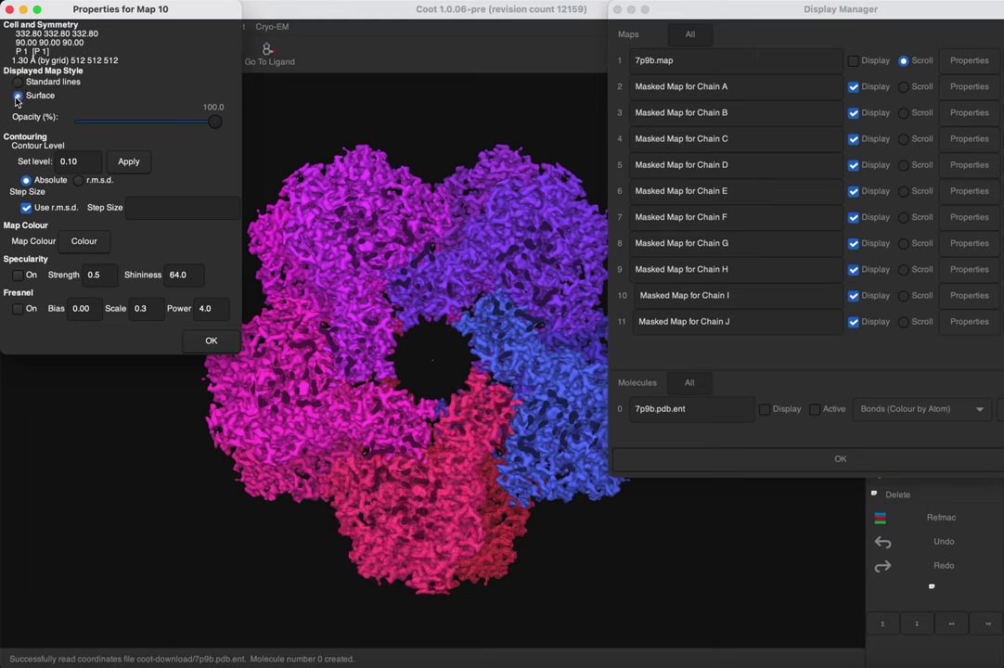
click(211, 341)
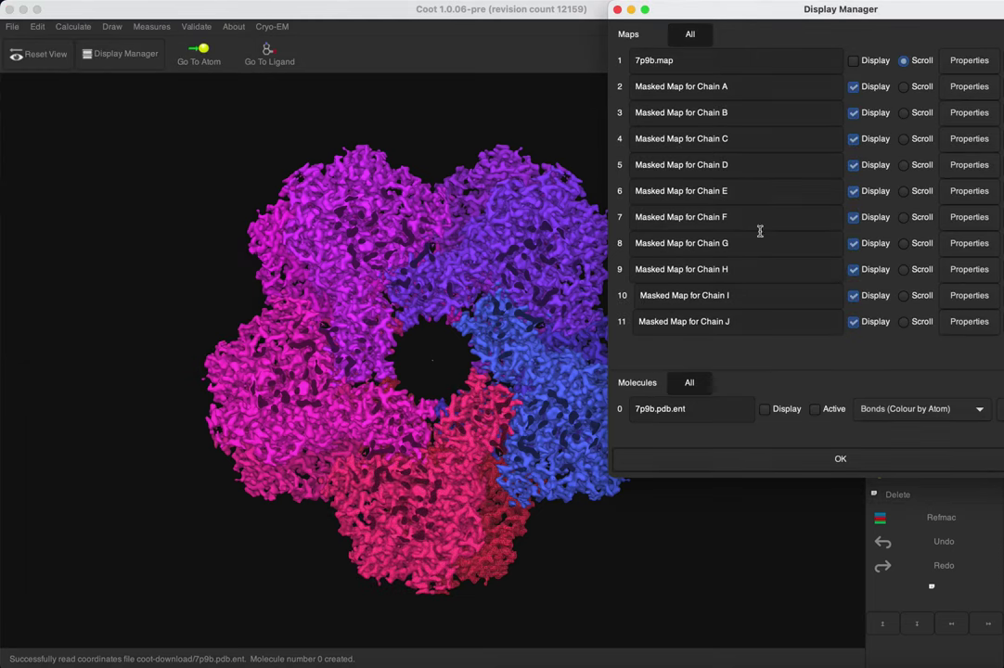
click(969, 323)
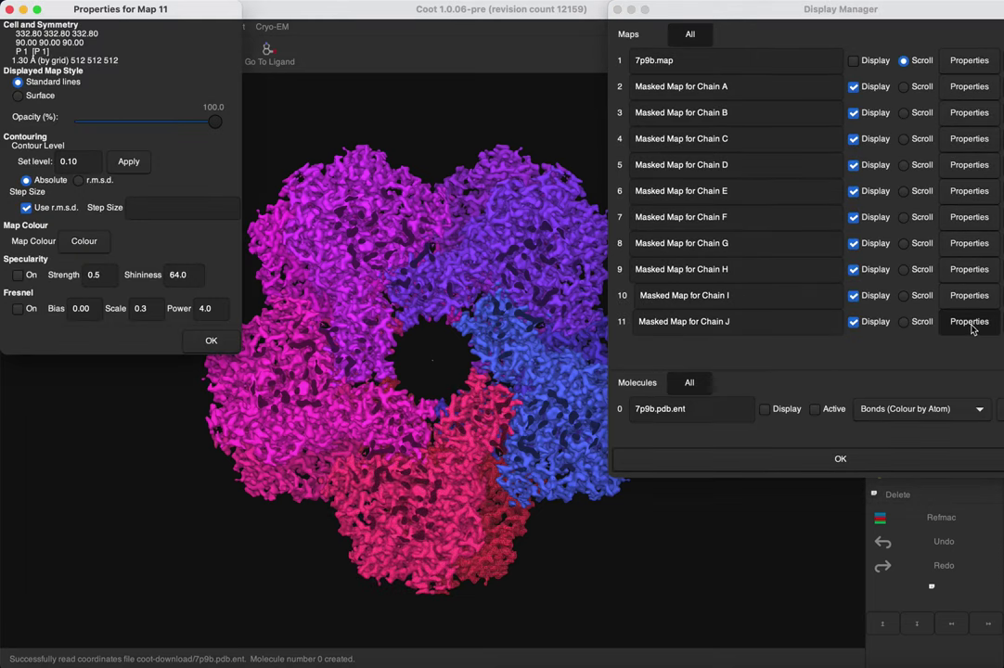
click(17, 96)
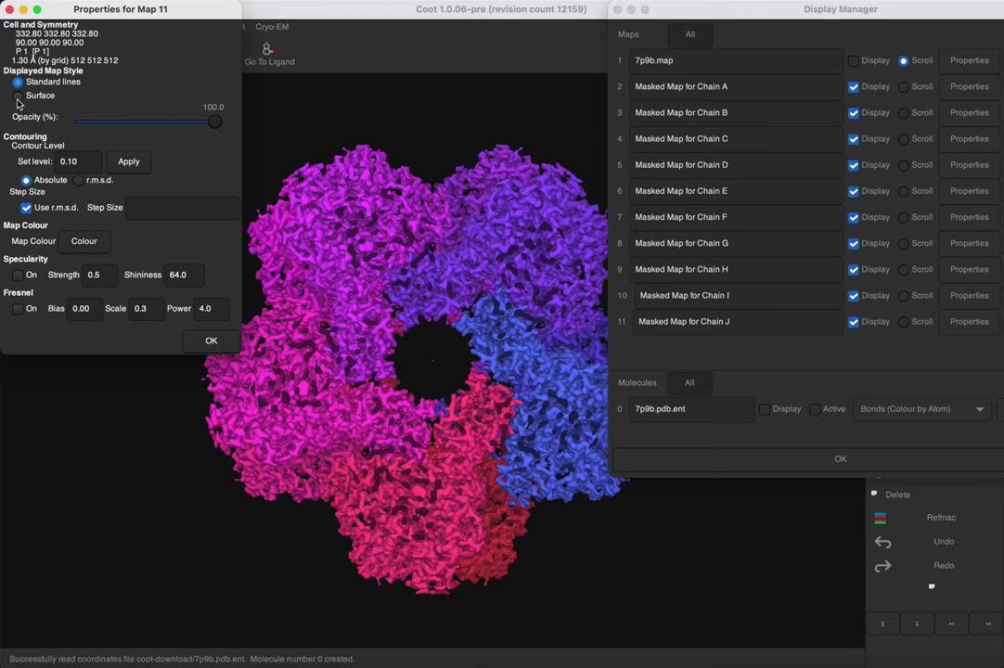
click(211, 340)
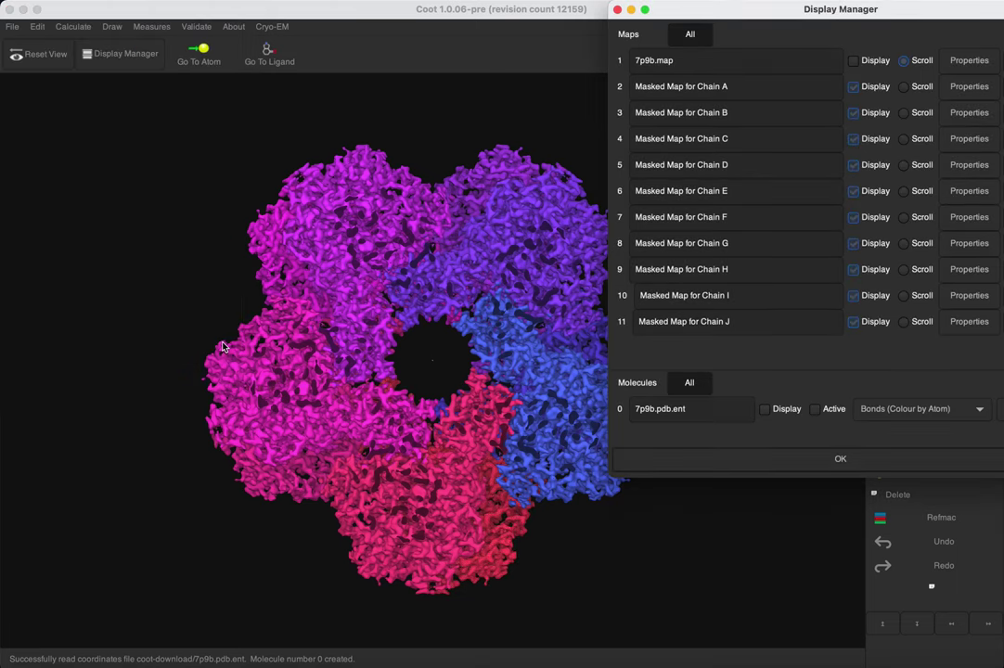
click(840, 459)
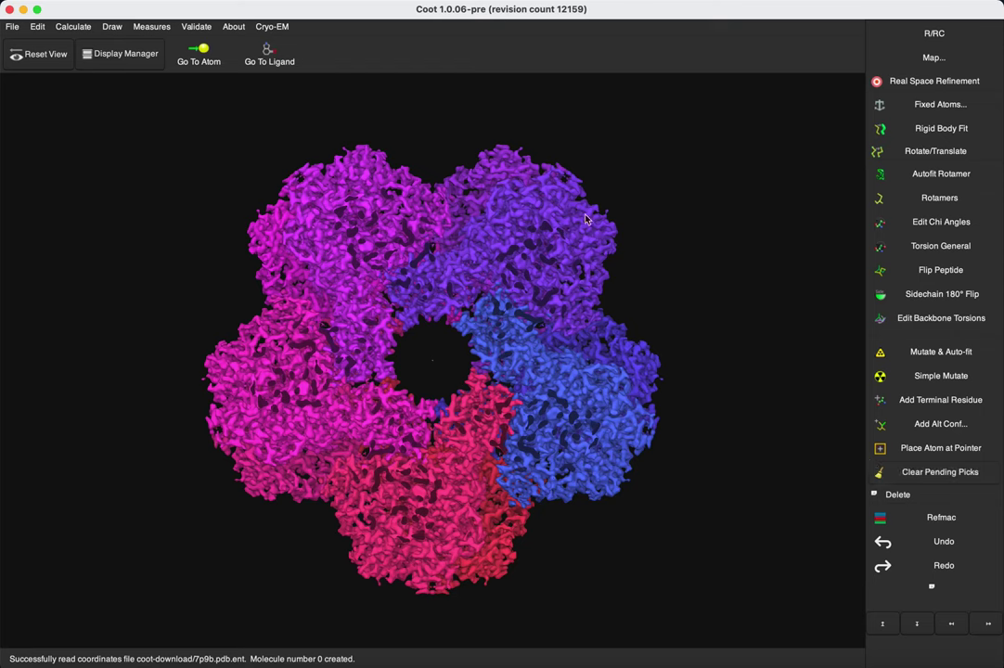
Extend the front clipping and store the current orientation as a view named View.
key(d)
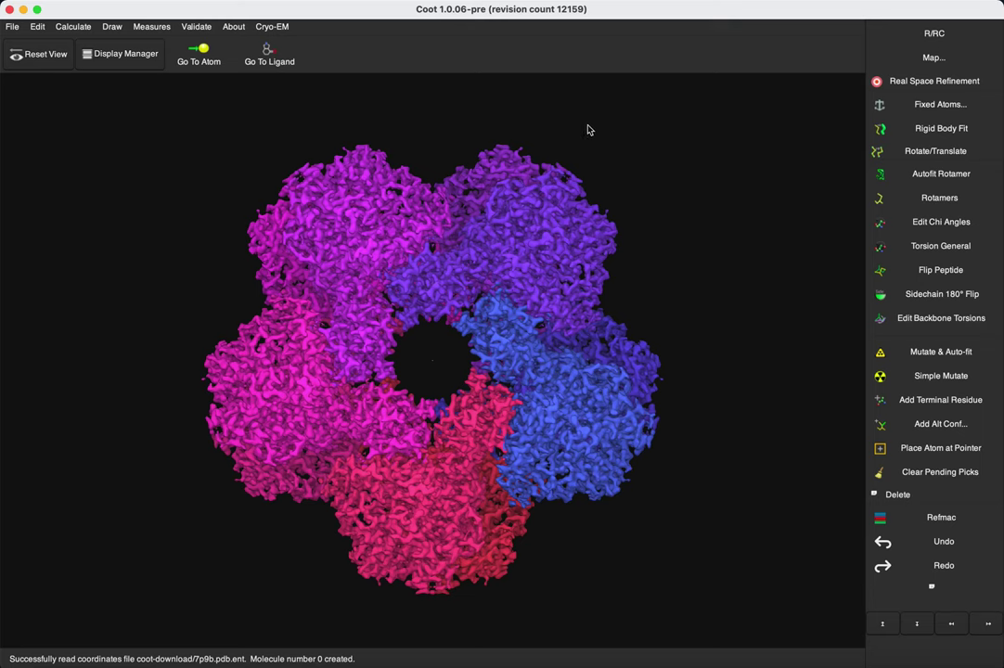
click(109, 28)
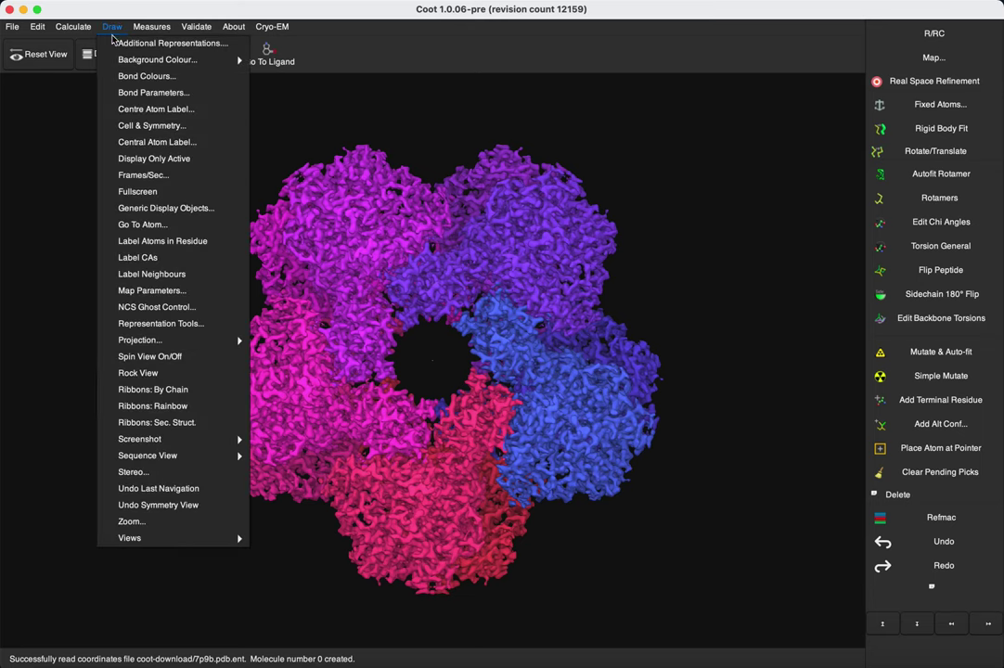
mouse_move(190, 541)
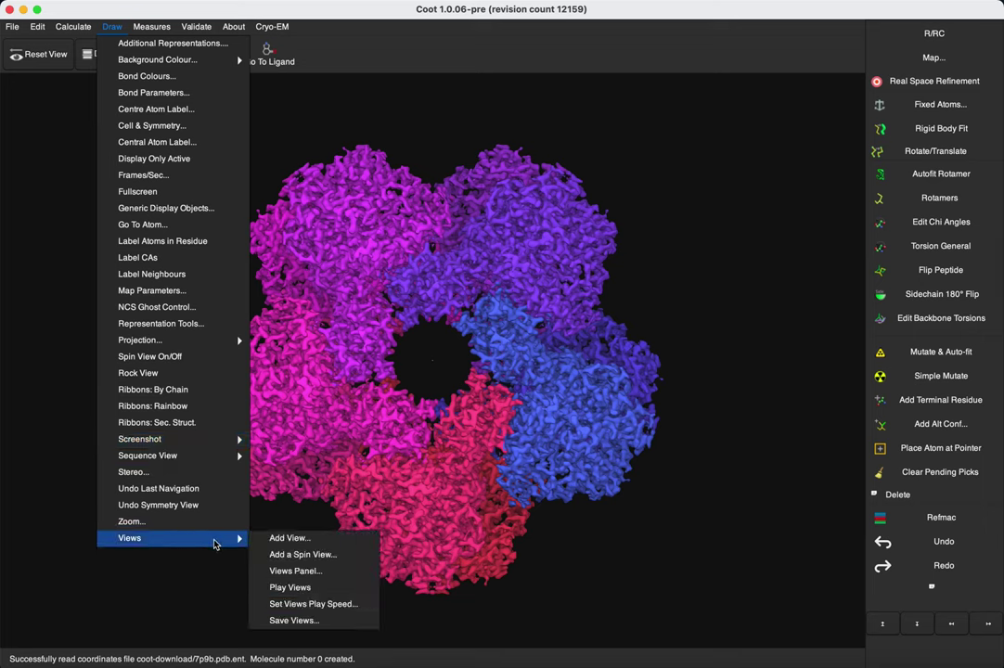
click(278, 538)
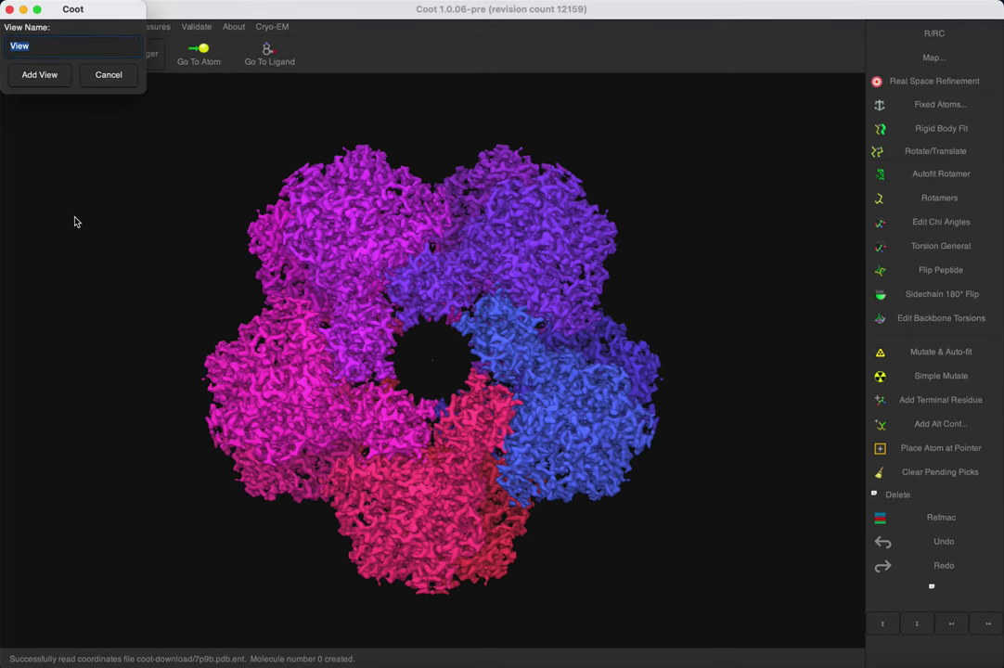
click(41, 75)
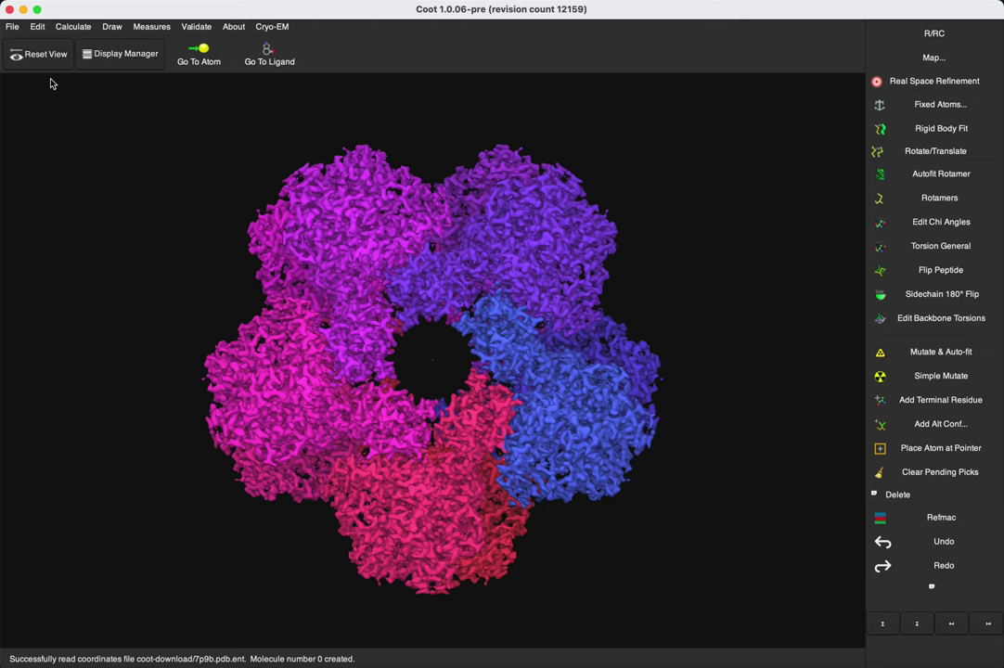
click(113, 27)
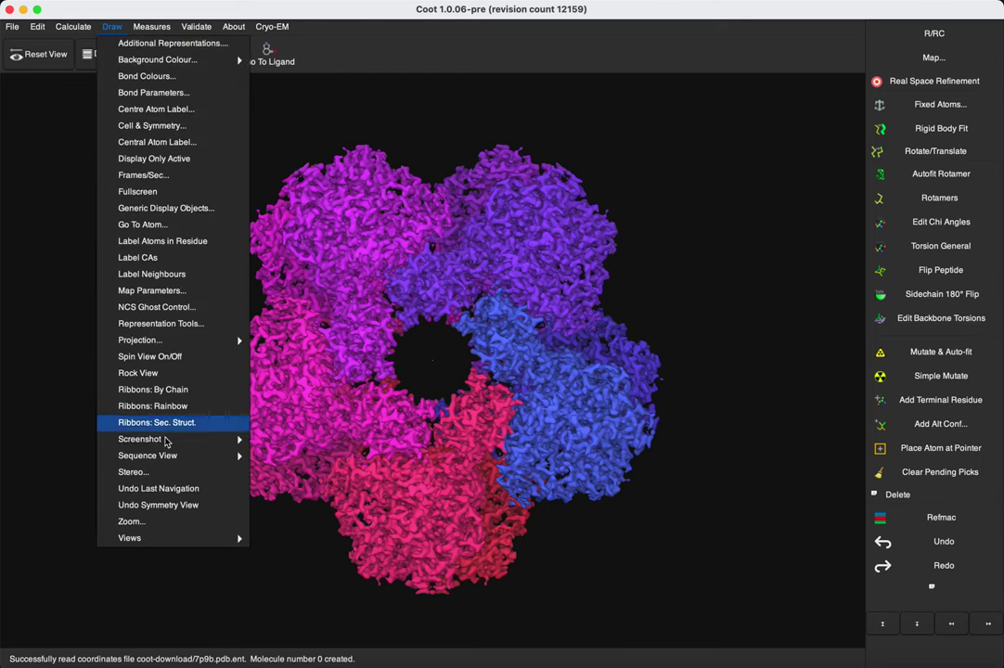
Save the stored views to the file coot-viewsmodel.py.
mouse_move(192, 540)
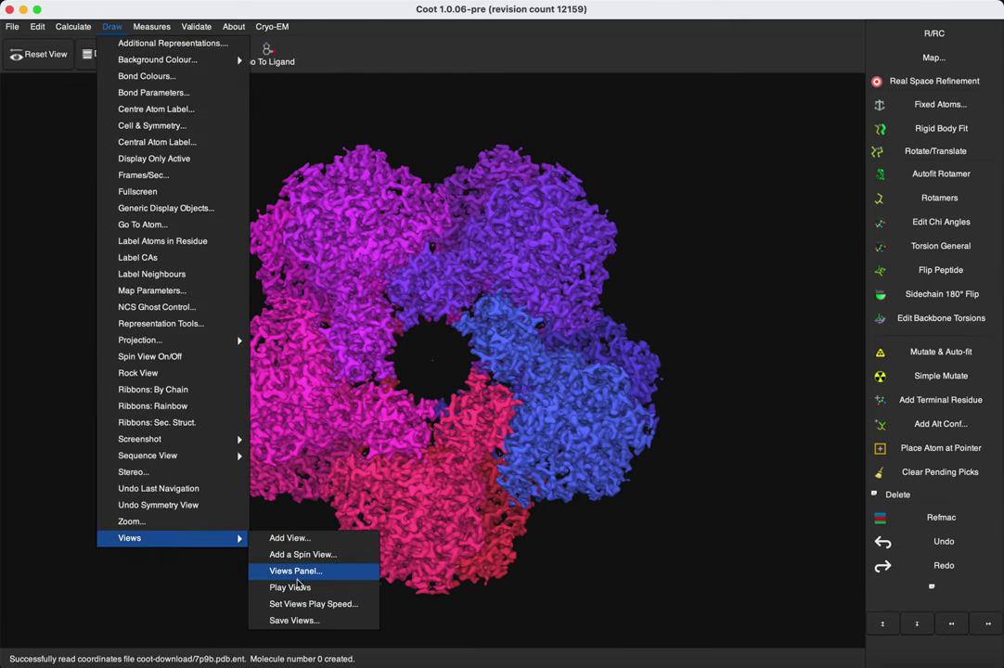
click(296, 620)
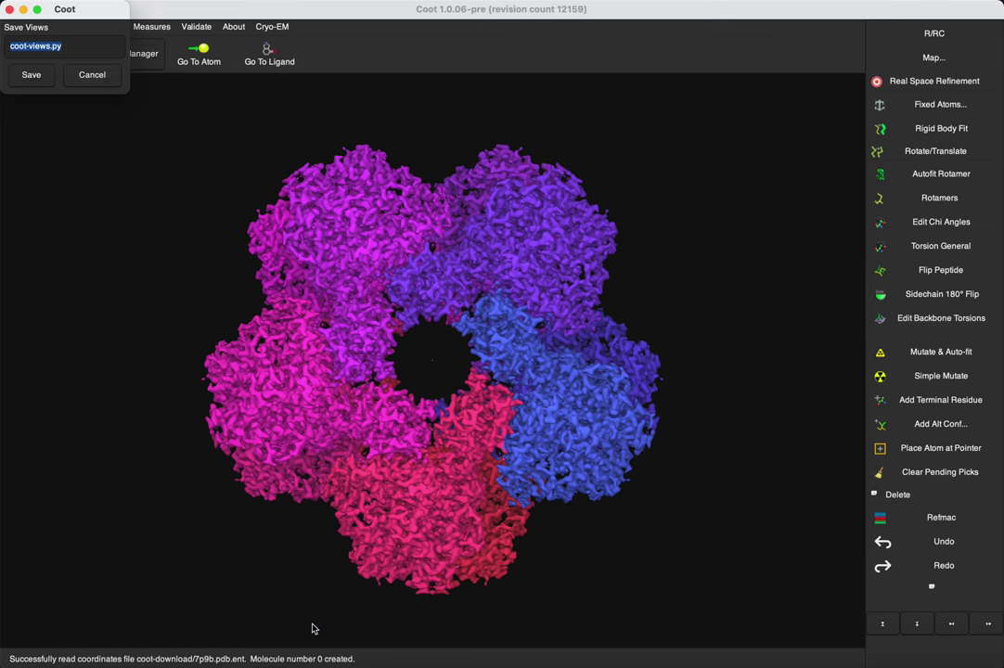
click(48, 44)
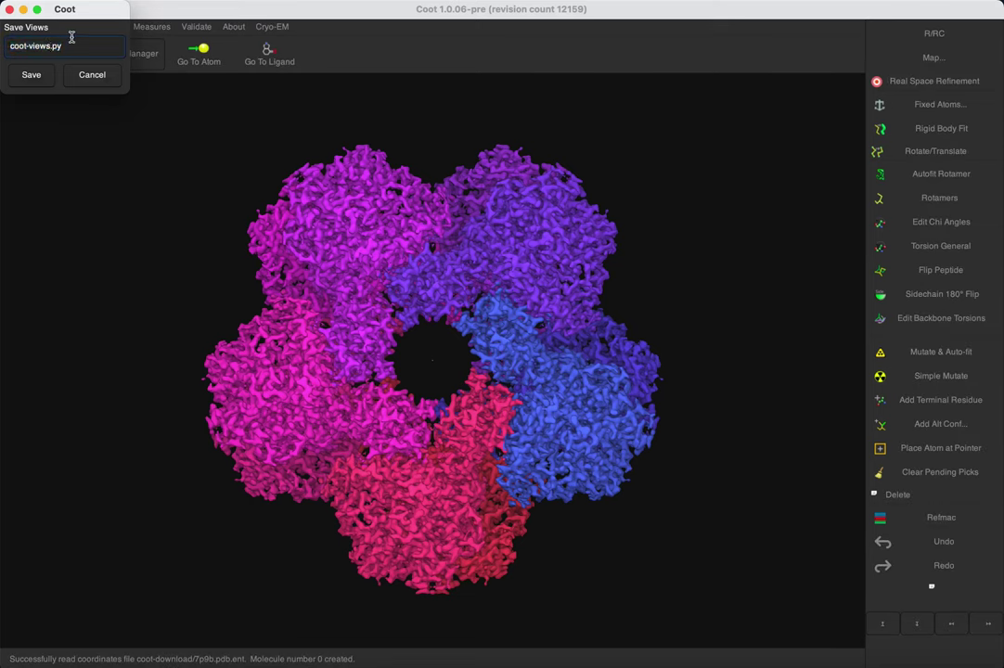
text(model)
click(40, 85)
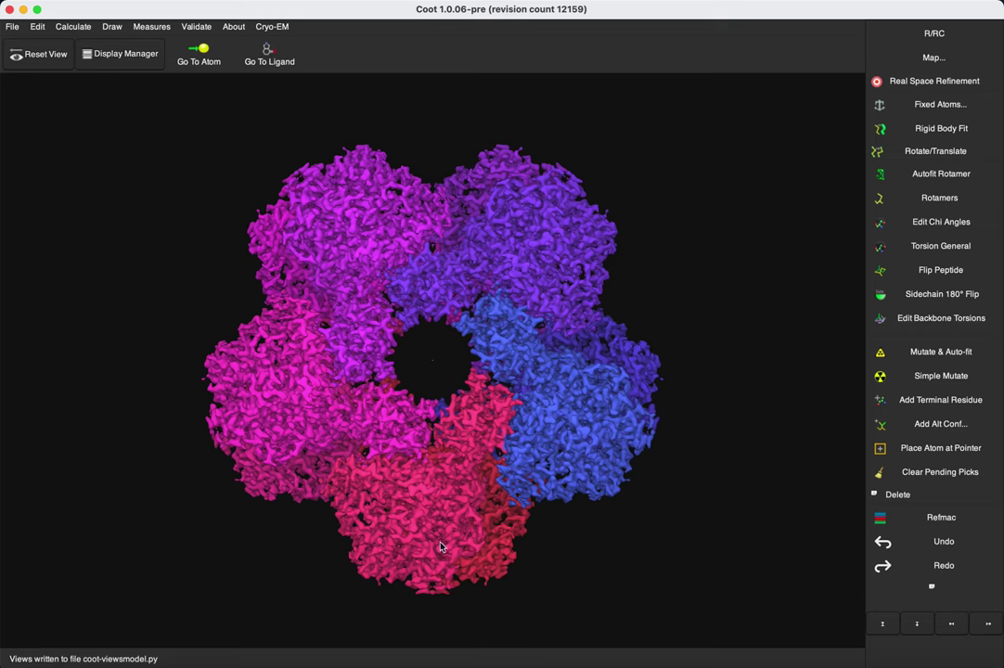
click(117, 52)
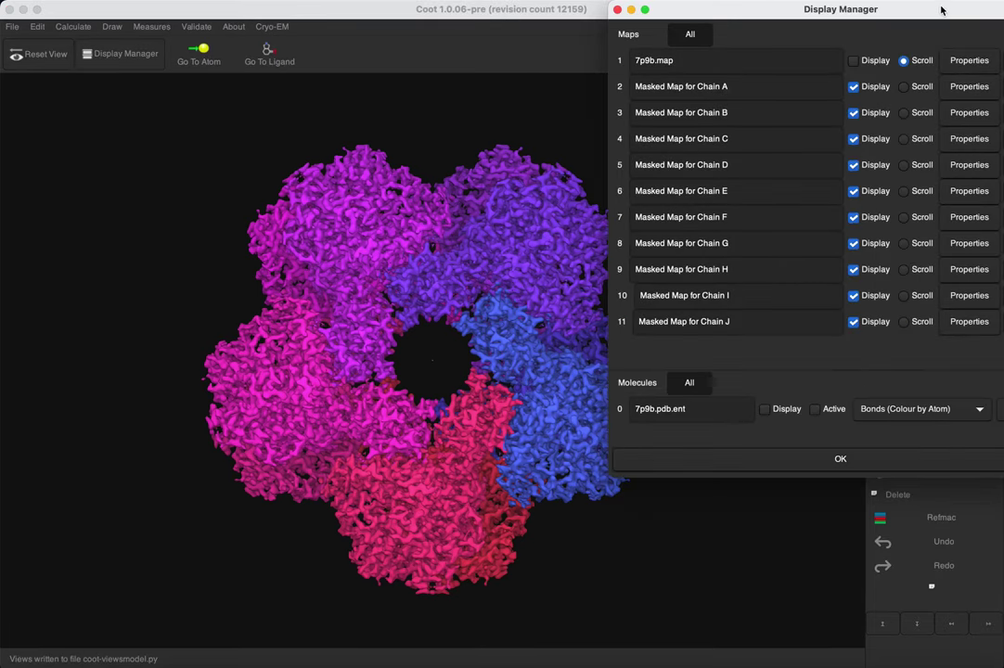
Recolour chain A's masked map to #A36352 and give chain B's map a new hex colour.
click(977, 90)
click(83, 240)
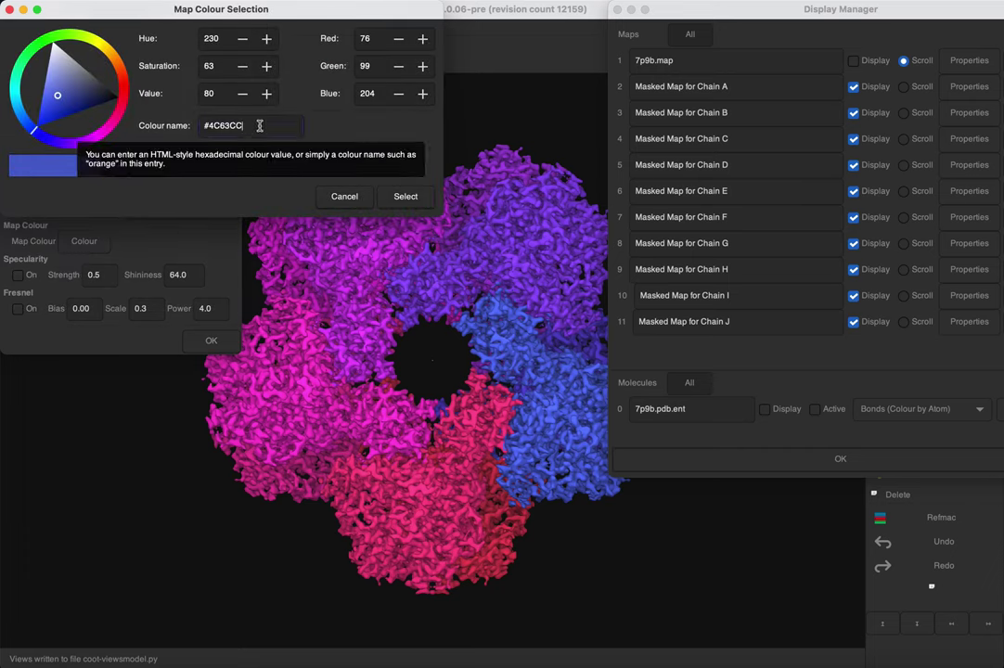
click(229, 125)
key(BackSpace)
key(BackSpace)
key(BackSpace)
key(BackSpace)
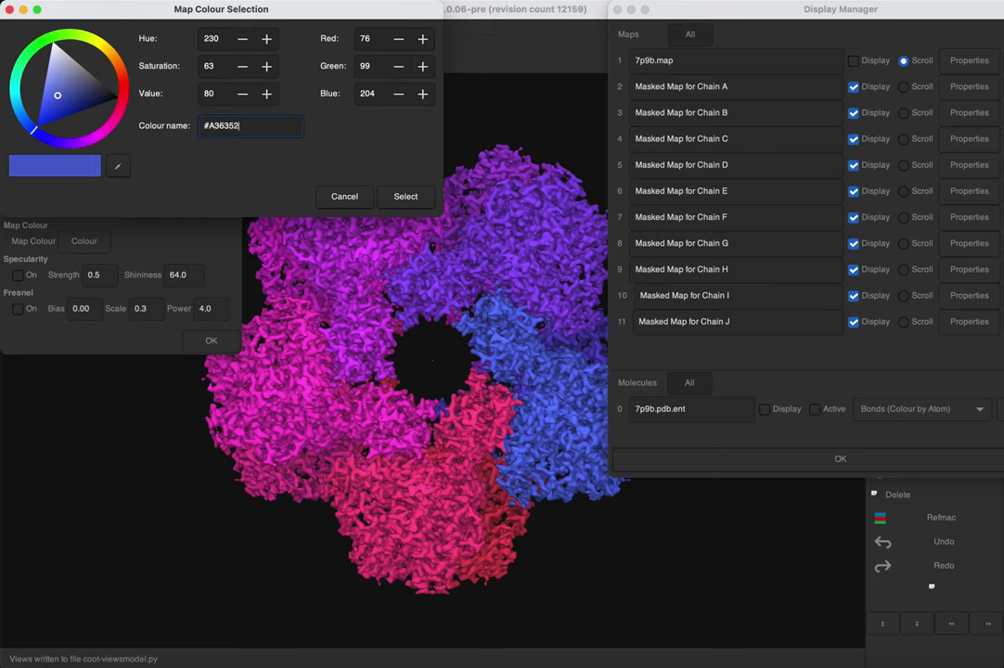
click(416, 198)
click(210, 338)
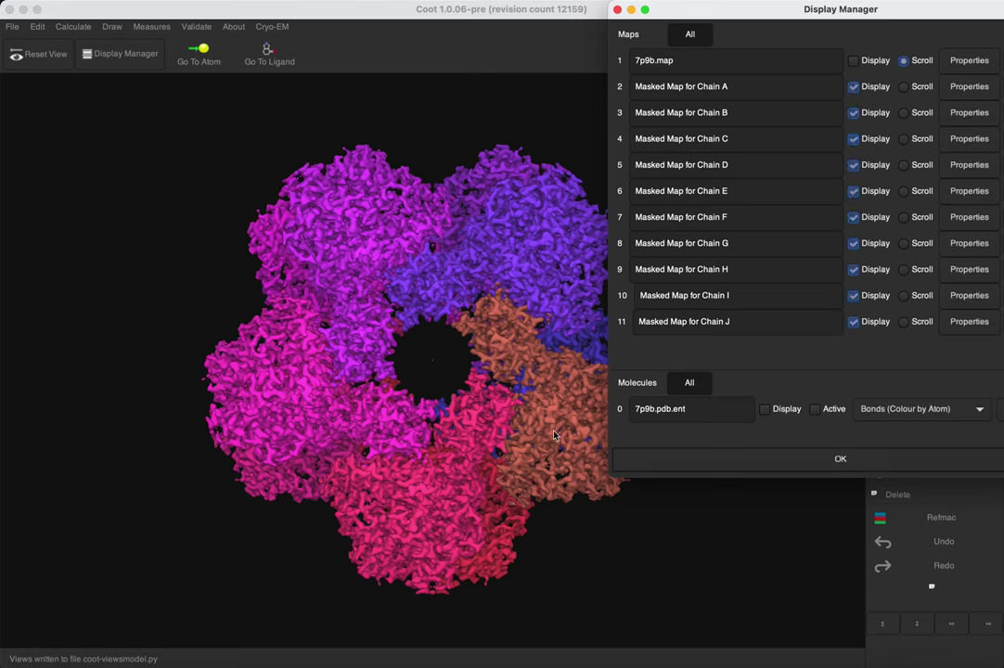
click(966, 118)
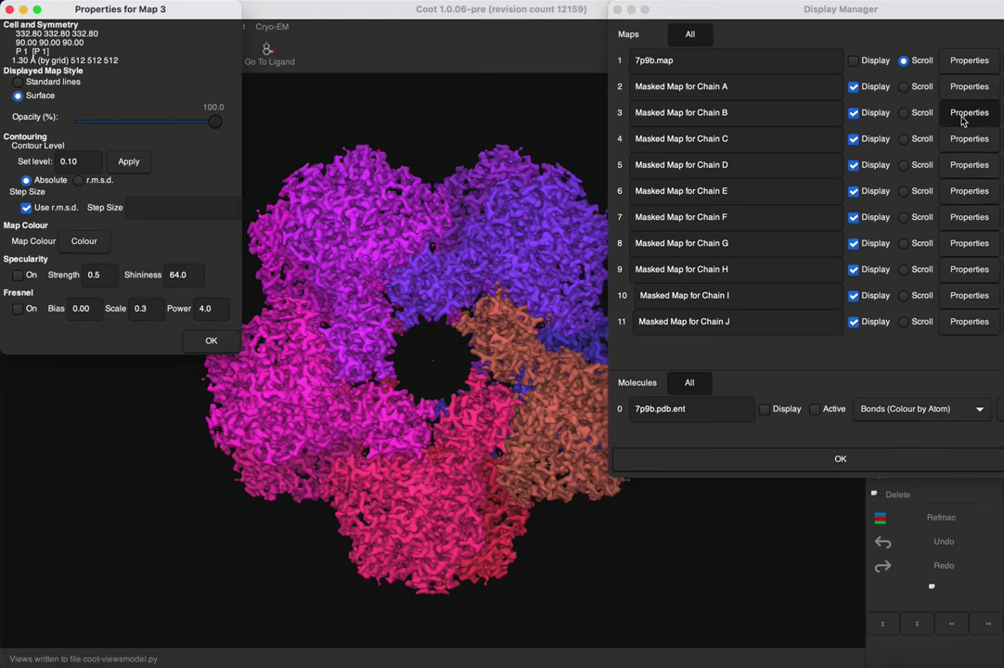
click(83, 241)
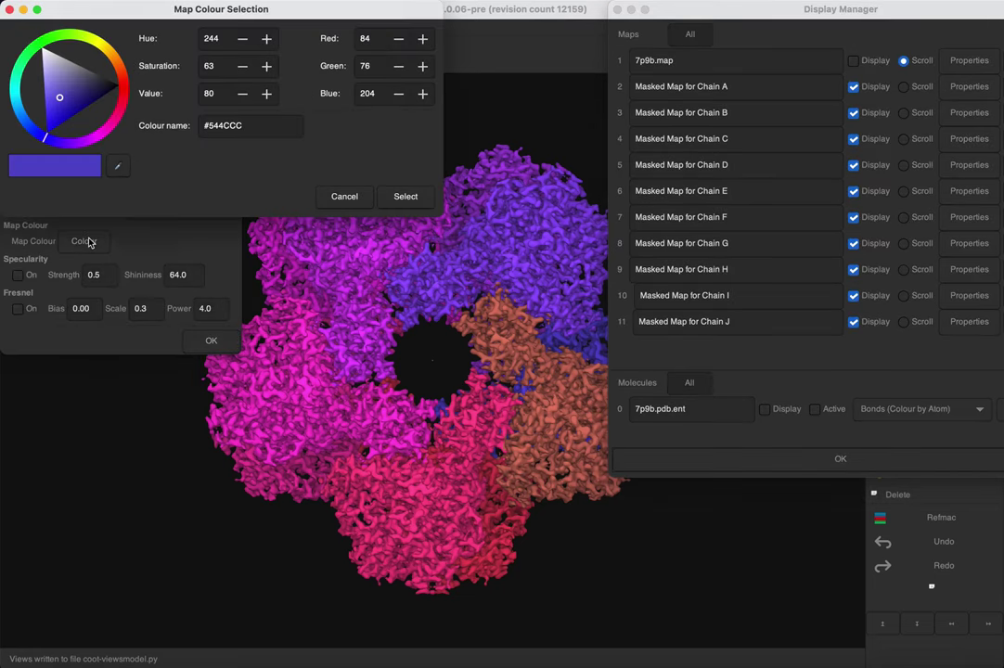
click(247, 126)
key(BackSpace)
click(415, 194)
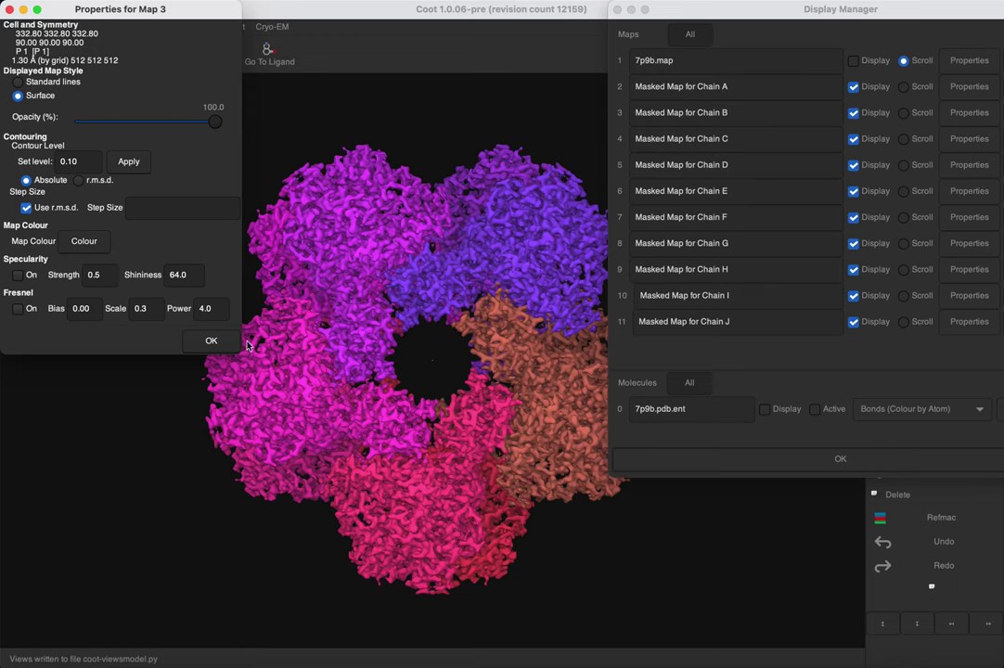
click(209, 339)
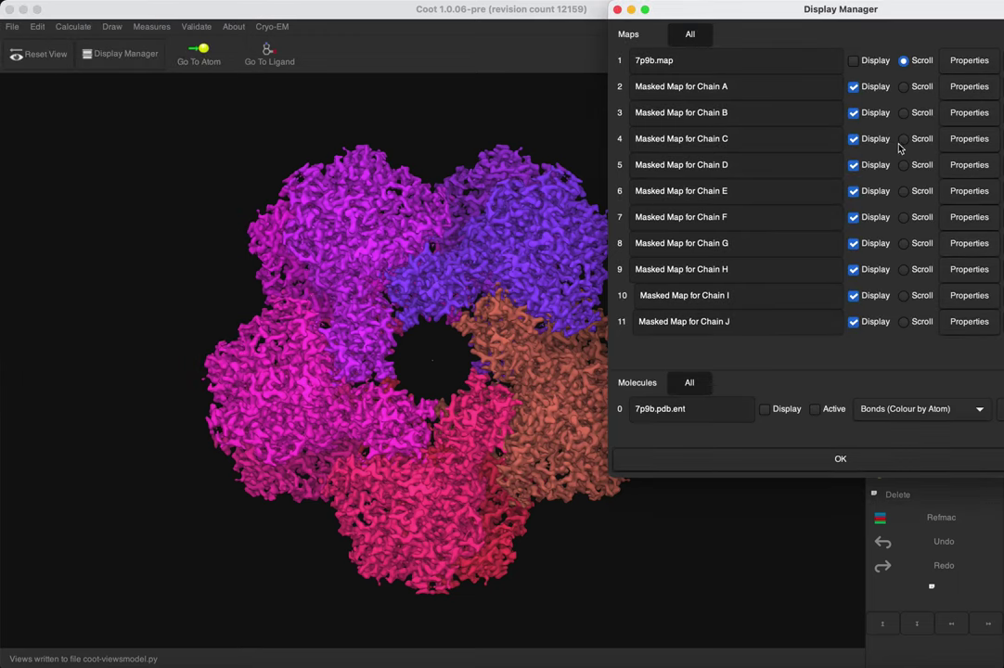
Recolour the chain C and D masked maps to yellow-orange #D4992E.
click(970, 139)
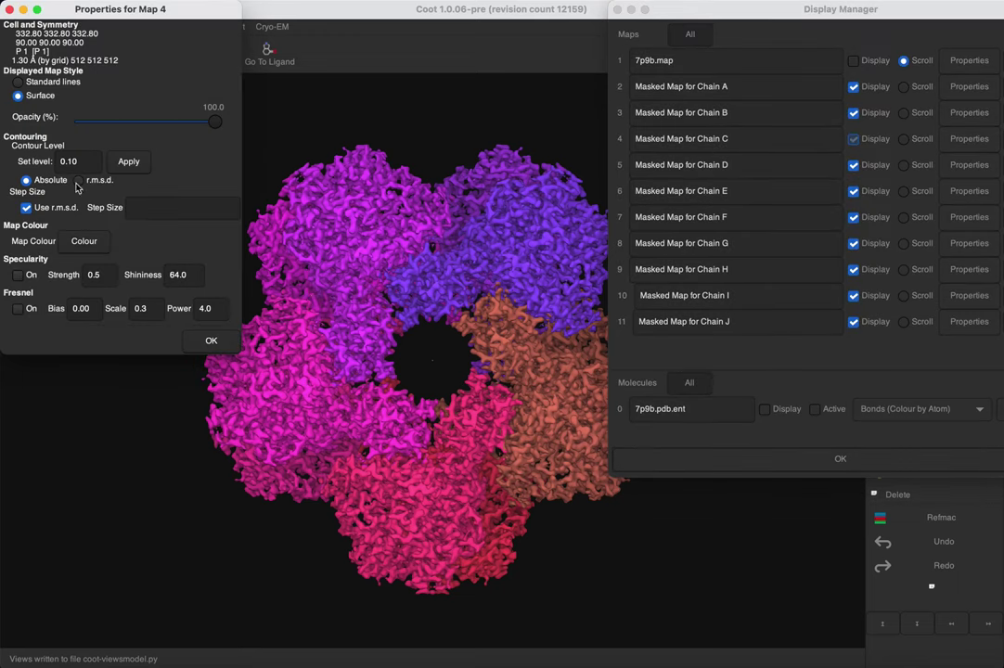
click(83, 242)
click(245, 126)
key(BackSpace)
key(BackSpace)
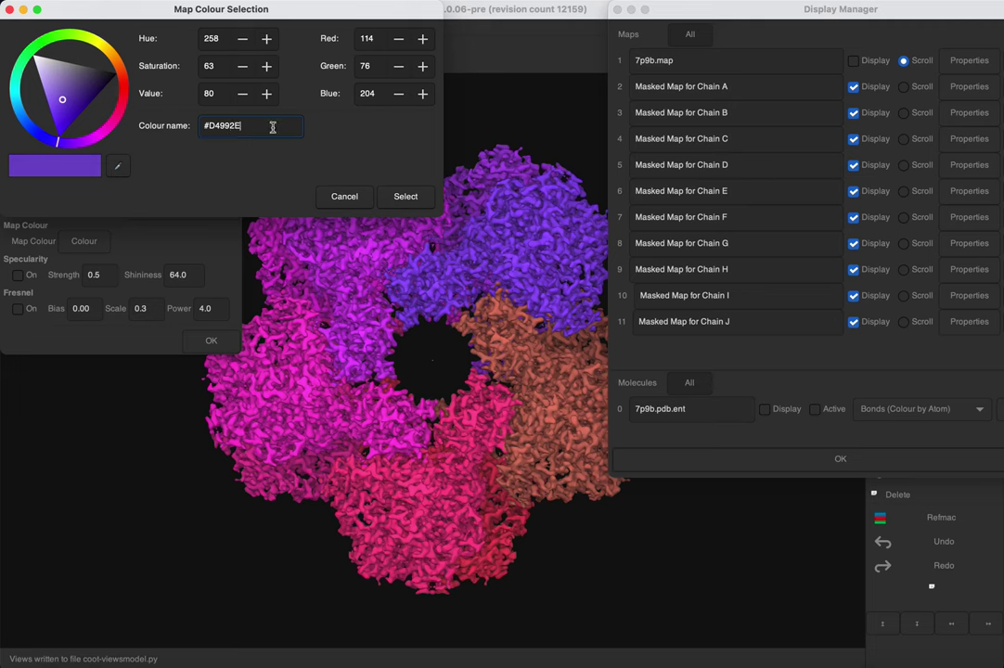
click(418, 198)
click(212, 341)
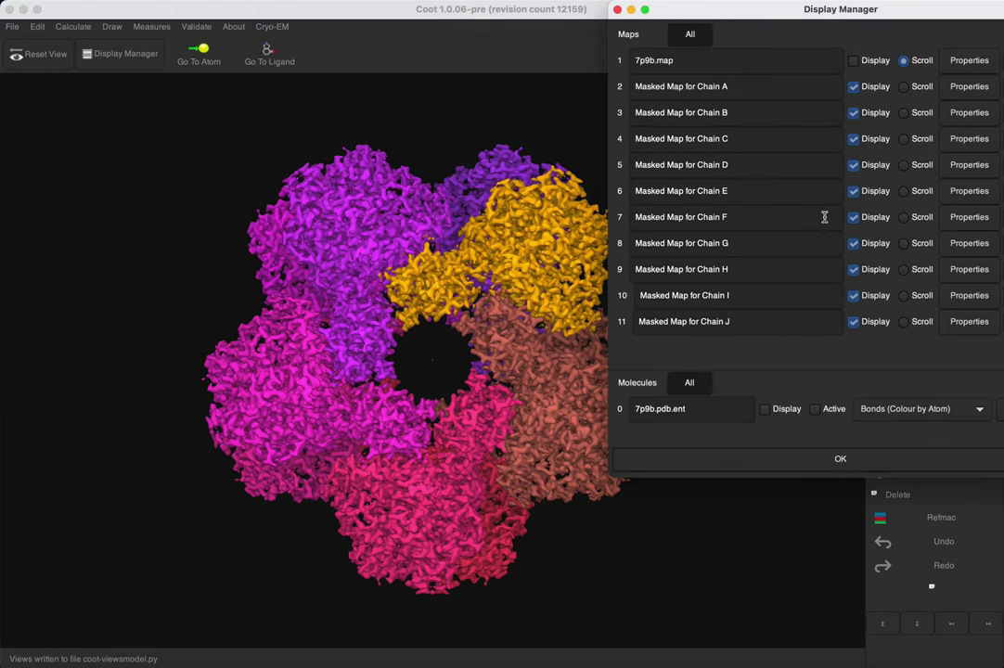
click(969, 165)
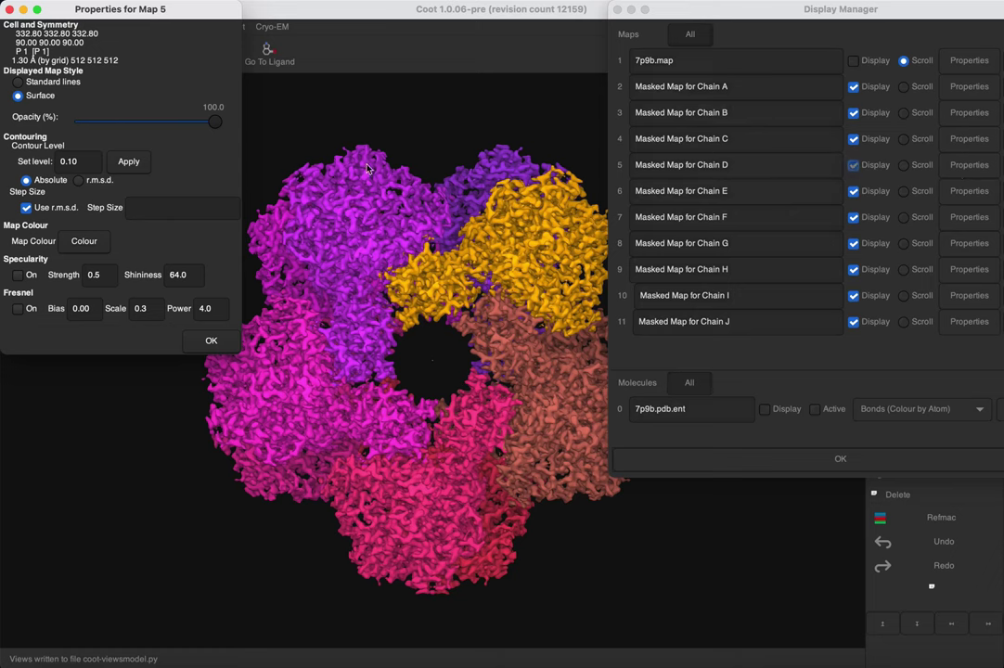
click(75, 246)
triple_click(246, 125)
text(#904)
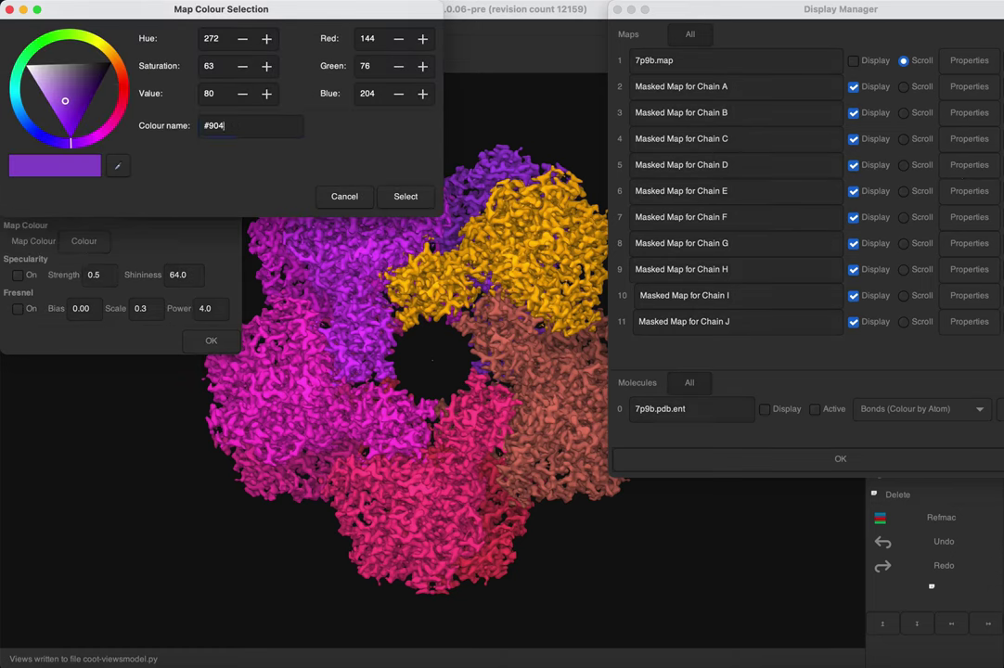
key(BackSpace)
key(BackSpace)
key(BackSpace)
text(D4992E)
click(406, 196)
click(212, 341)
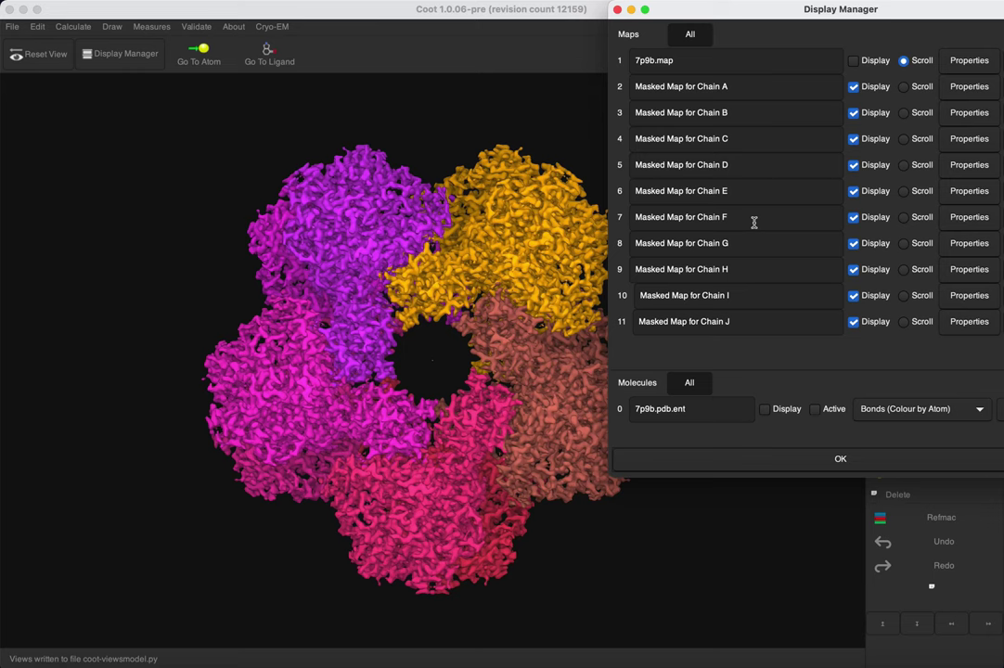
Recolour the chain E and F masked maps to olive #B8A152.
click(976, 191)
click(84, 241)
click(246, 127)
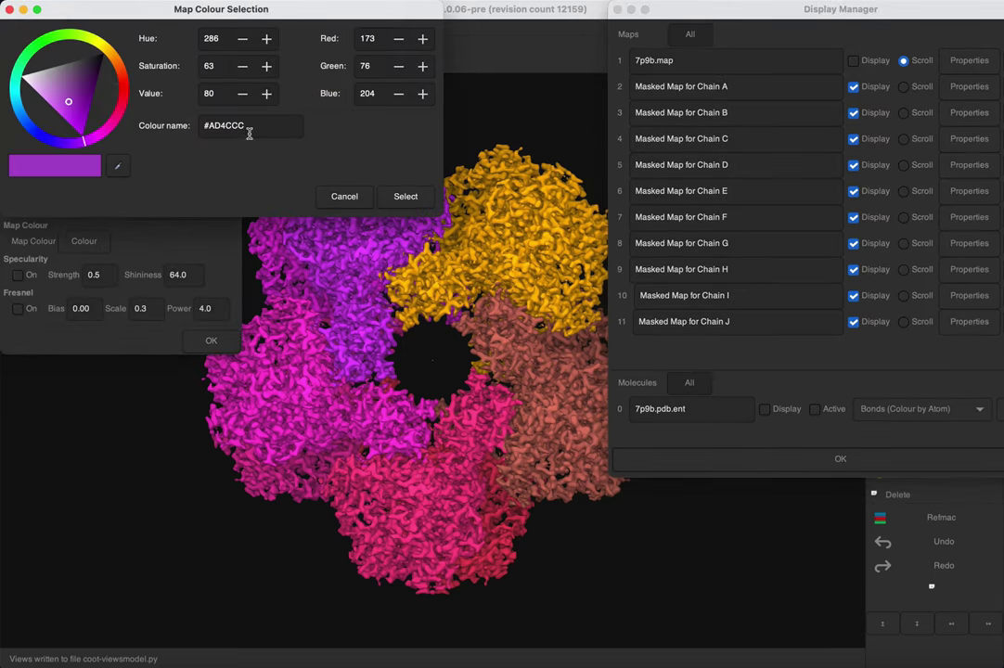
key(BackSpace)
key(BackSpace)
key(BackSpace)
key(BackSpace)
key(BackSpace)
key(BackSpace)
text(B8A152)
click(406, 196)
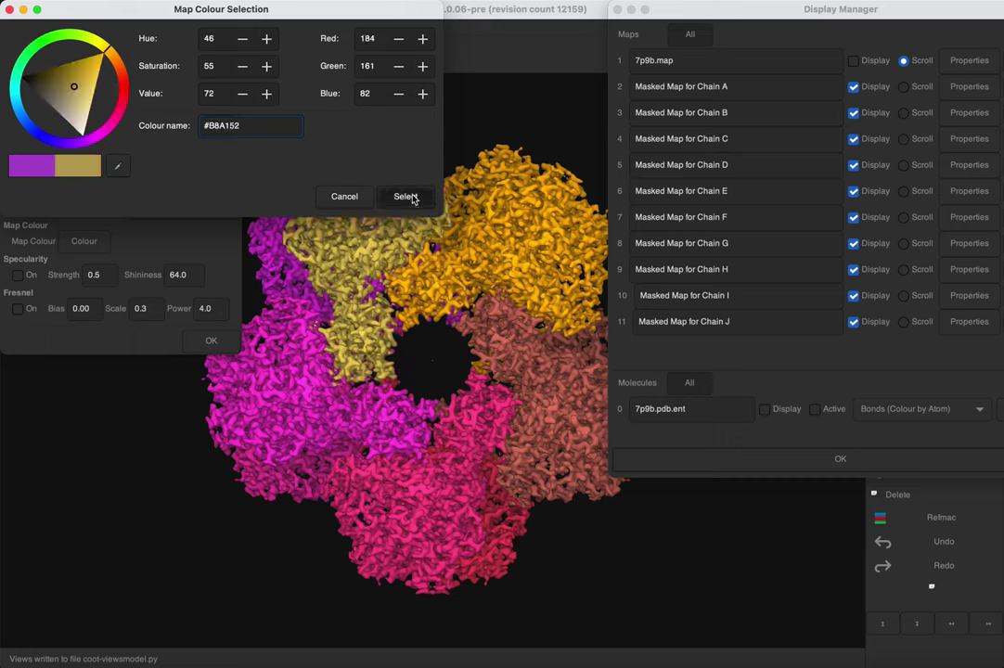
click(222, 342)
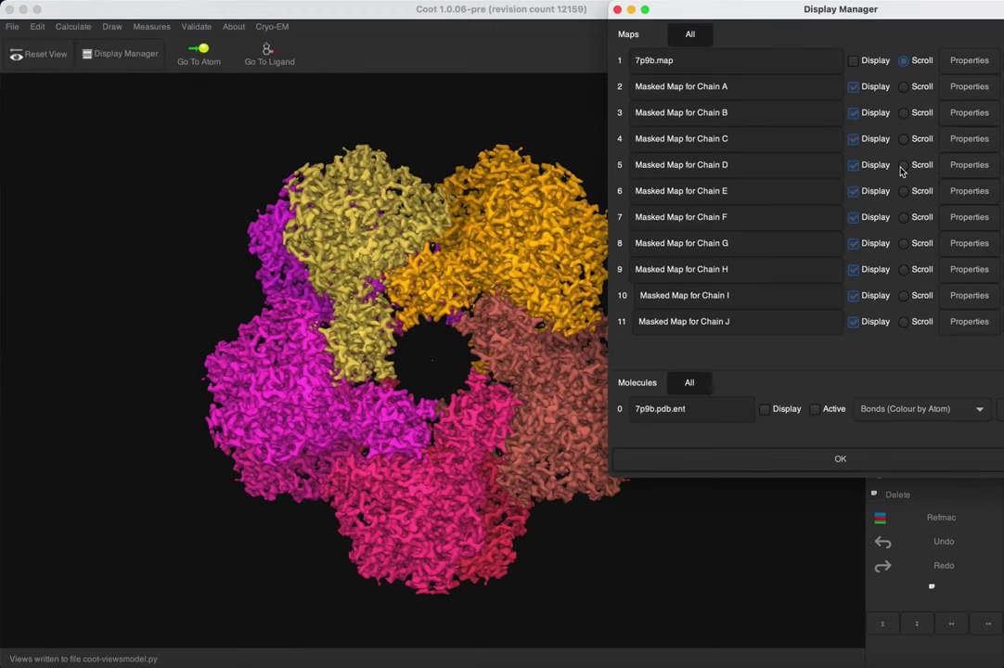
click(970, 219)
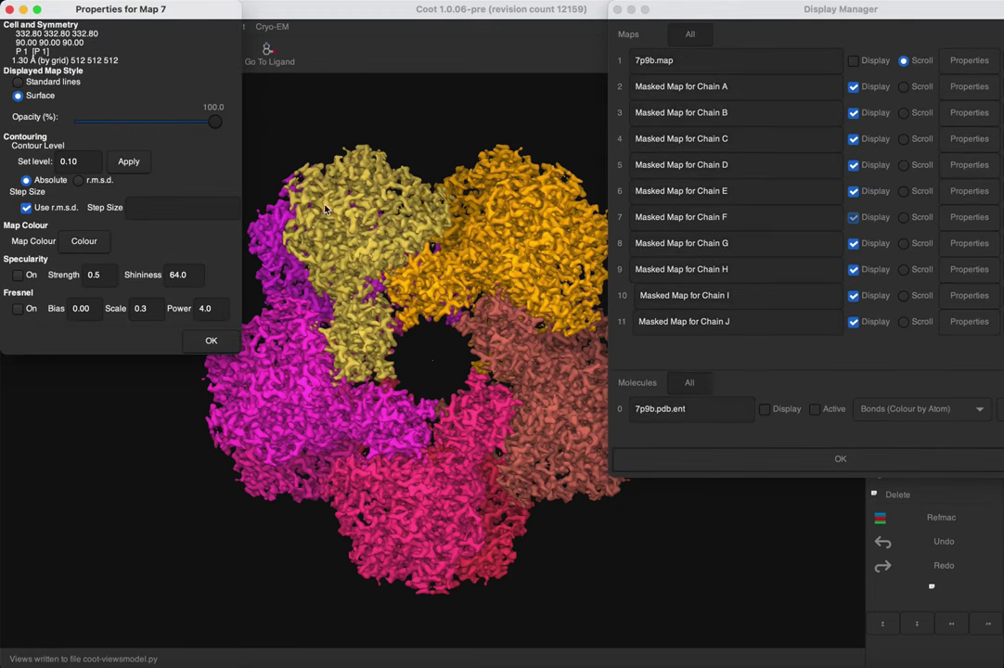
click(97, 243)
click(261, 131)
key(BackSpace)
key(BackSpace)
key(BackSpace)
key(BackSpace)
key(BackSpace)
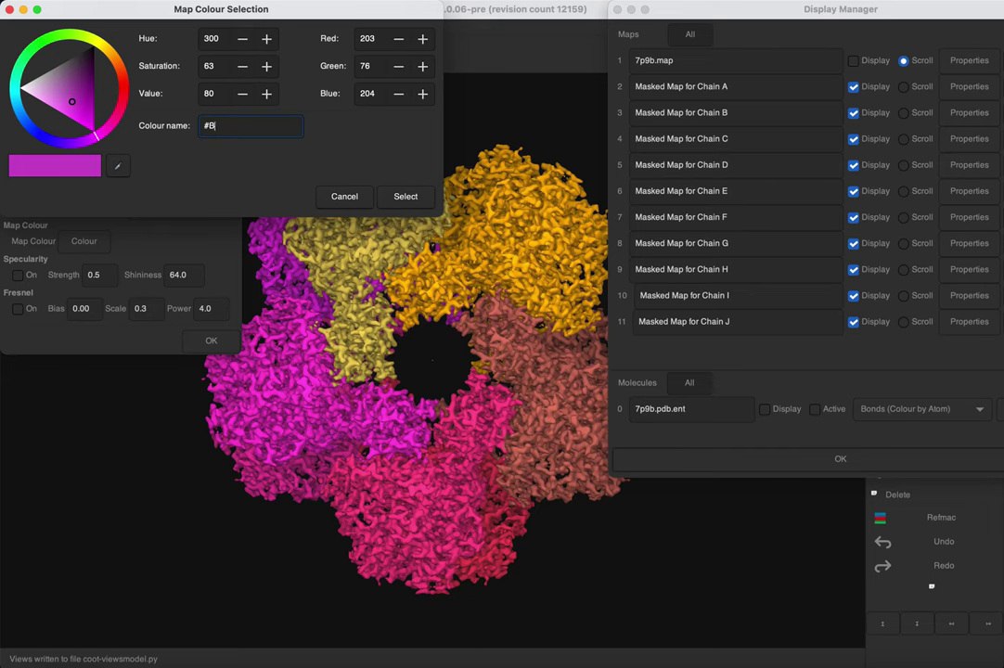
text(B8A152)
click(405, 196)
click(219, 340)
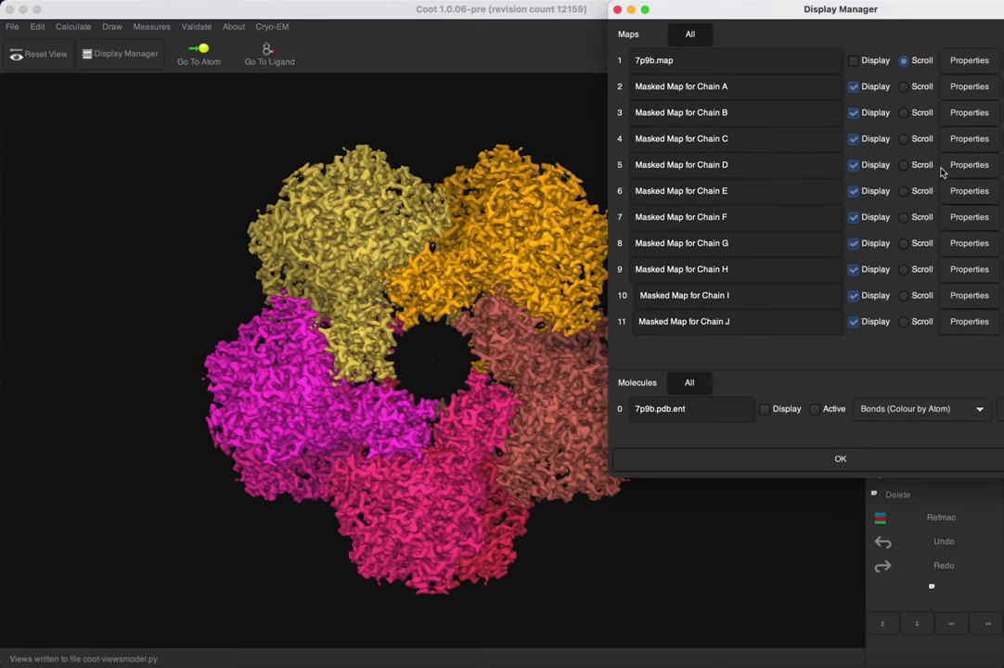
Recolour the chain G masked map pale green #B2B896.
click(968, 244)
click(83, 240)
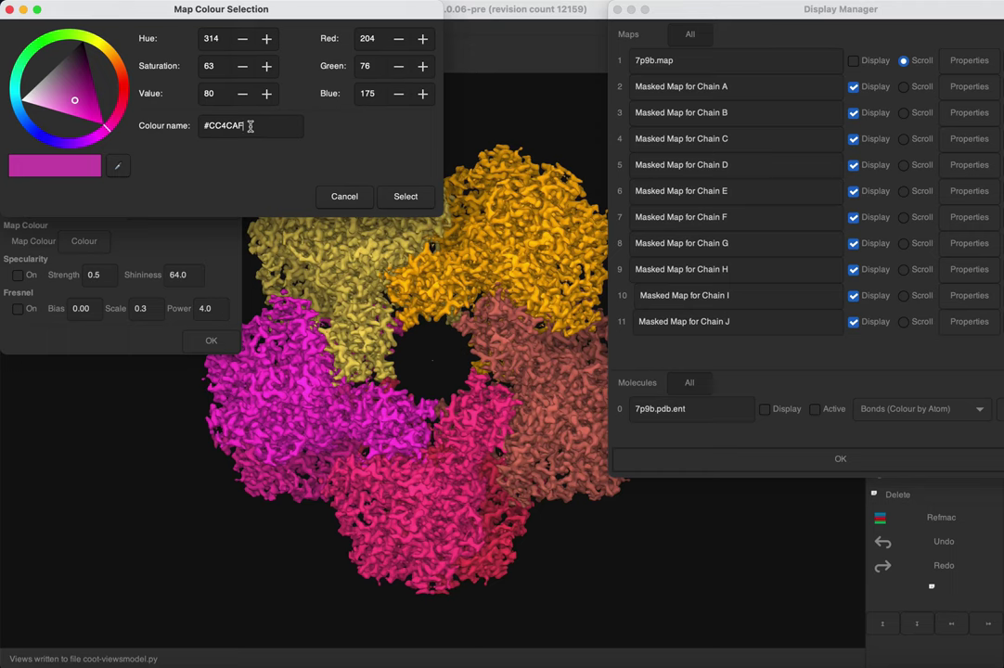
key(BackSpace)
key(BackSpace)
key(BackSpace)
key(BackSpace)
key(BackSpace)
key(BackSpace)
text(B2B8)
click(405, 196)
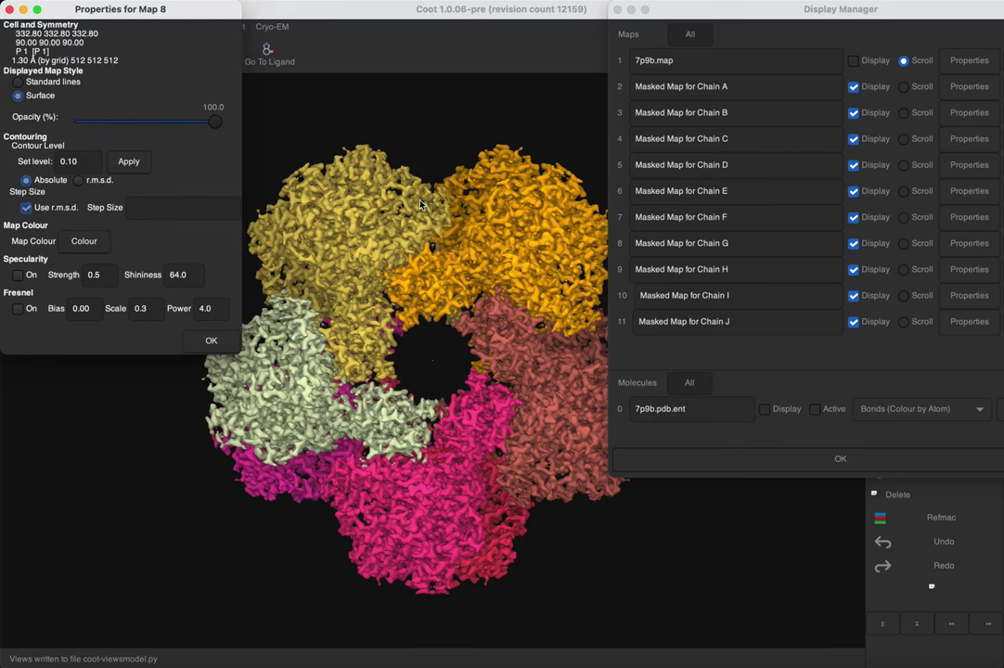
click(211, 341)
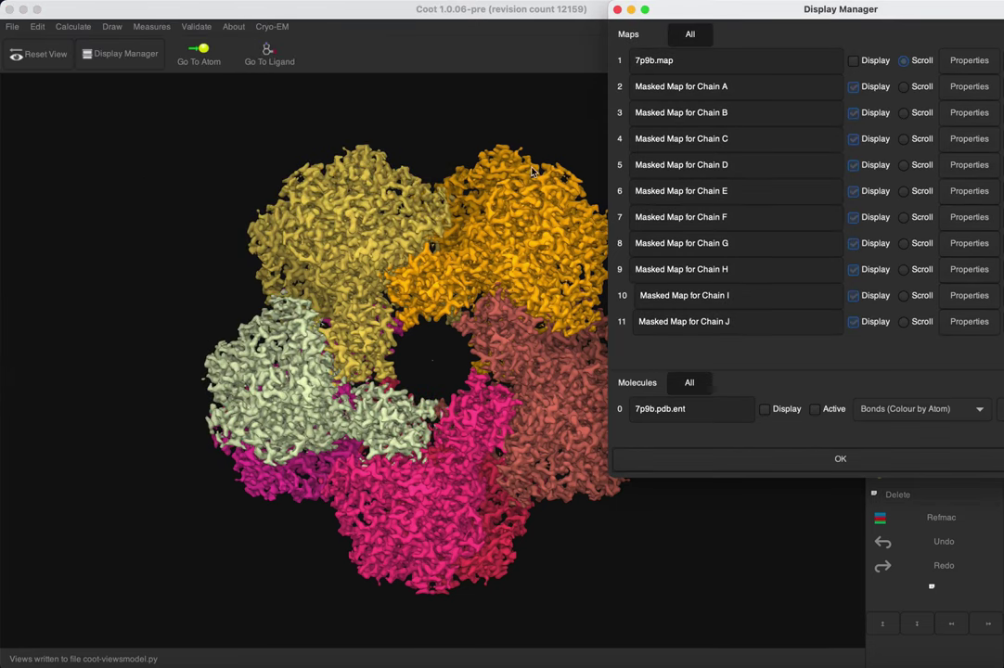
Recolour the chain H masked map pale green.
click(947, 271)
click(88, 241)
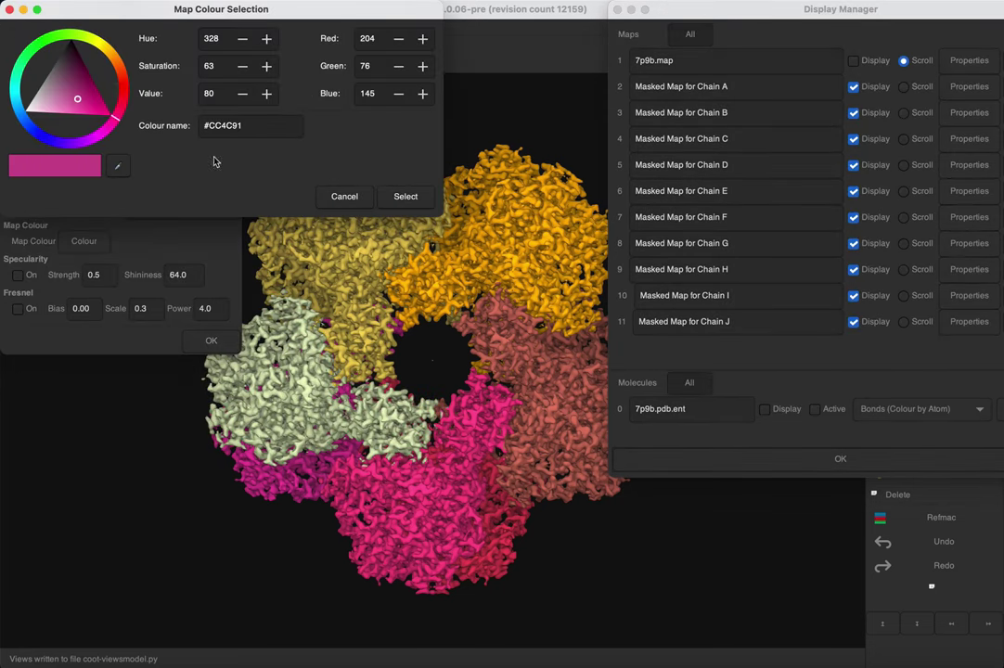
click(260, 127)
key(BackSpace)
key(BackSpace)
key(BackSpace)
key(BackSpace)
key(BackSpace)
click(406, 195)
click(209, 339)
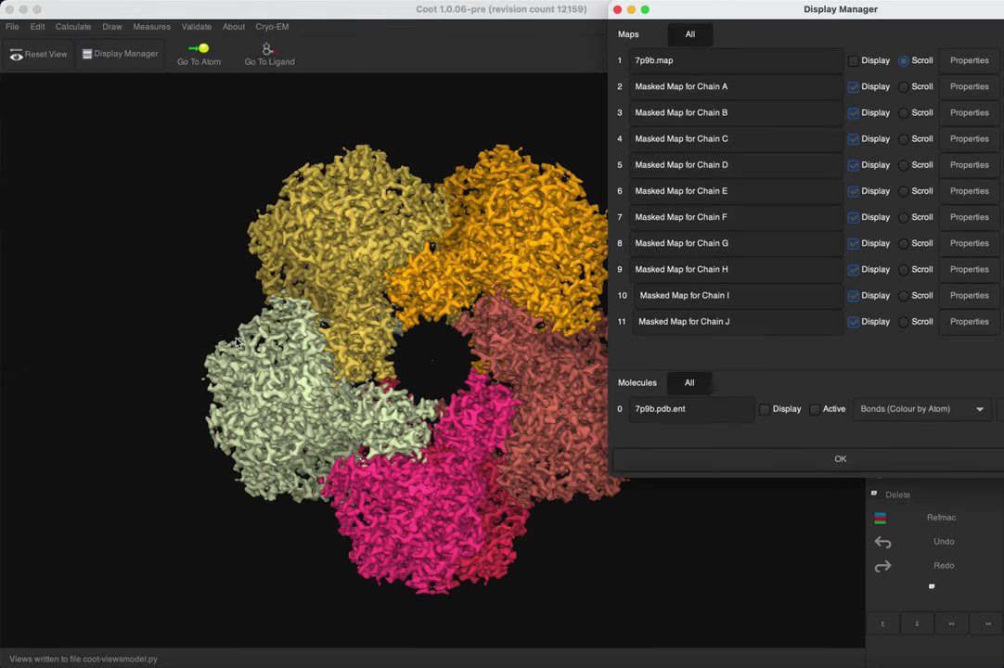
Recolour the chain I masked map pink #CF9EB5.
click(971, 301)
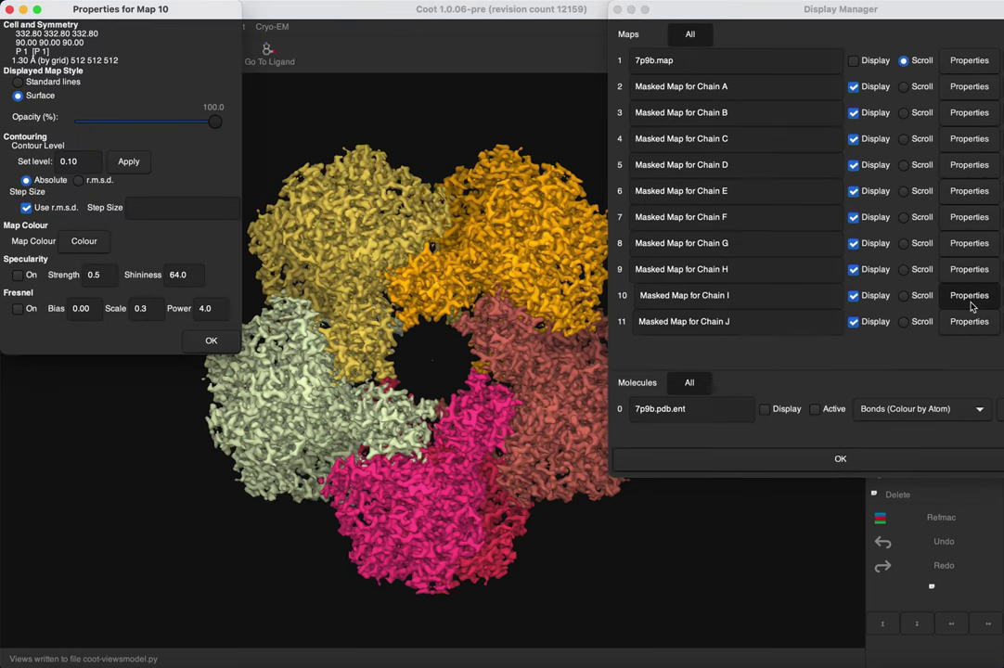
click(83, 240)
click(260, 125)
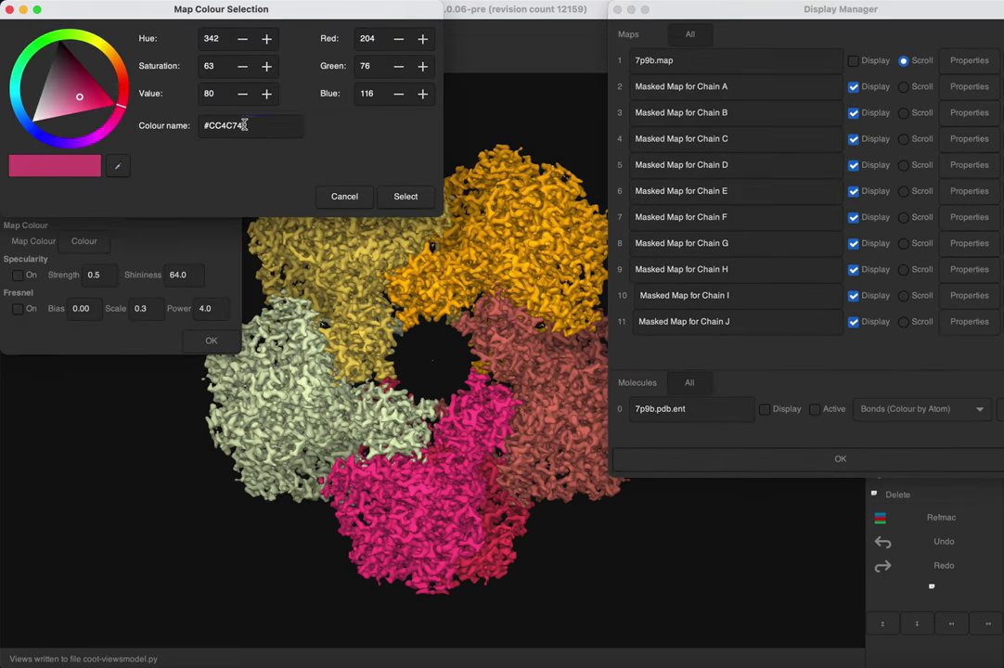
key(BackSpace)
key(BackSpace)
key(BackSpace)
key(BackSpace)
text(F9EB5)
key(Return)
click(406, 196)
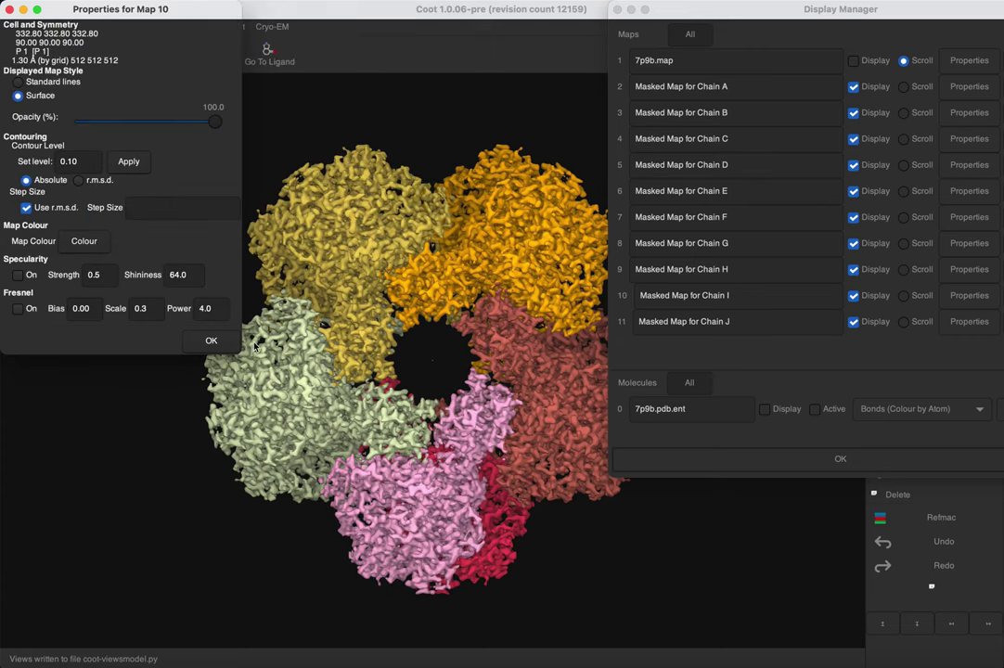
click(212, 340)
Recolour the chain J masked map pink #CF9EBE and close the Display Manager.
click(969, 324)
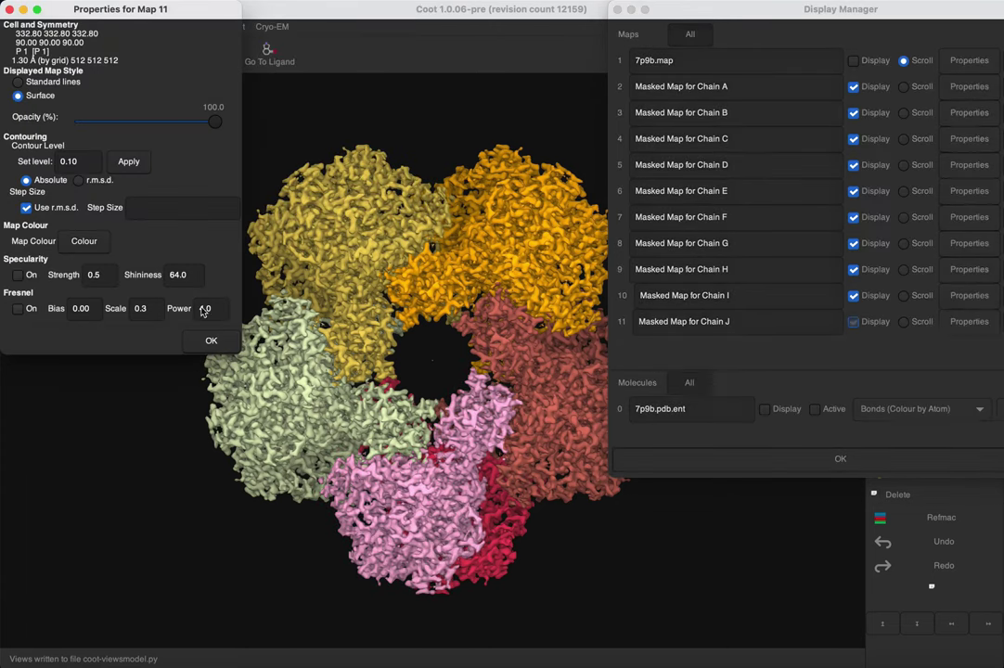
click(81, 241)
click(253, 125)
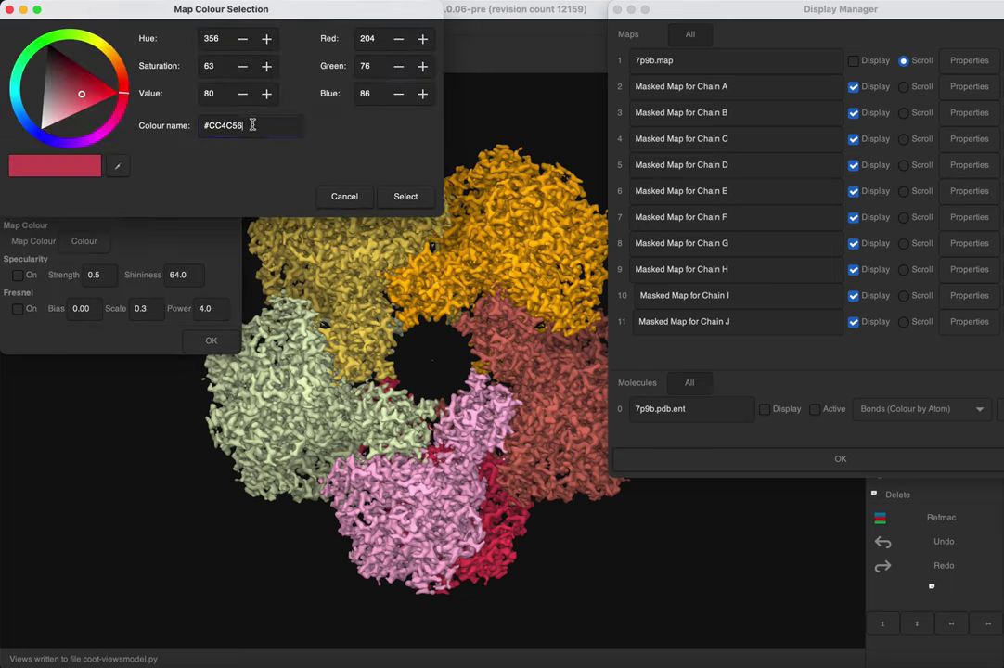
key(BackSpace)
key(BackSpace)
key(BackSpace)
key(BackSpace)
key(BackSpace)
text(F9EBE)
click(405, 196)
click(211, 340)
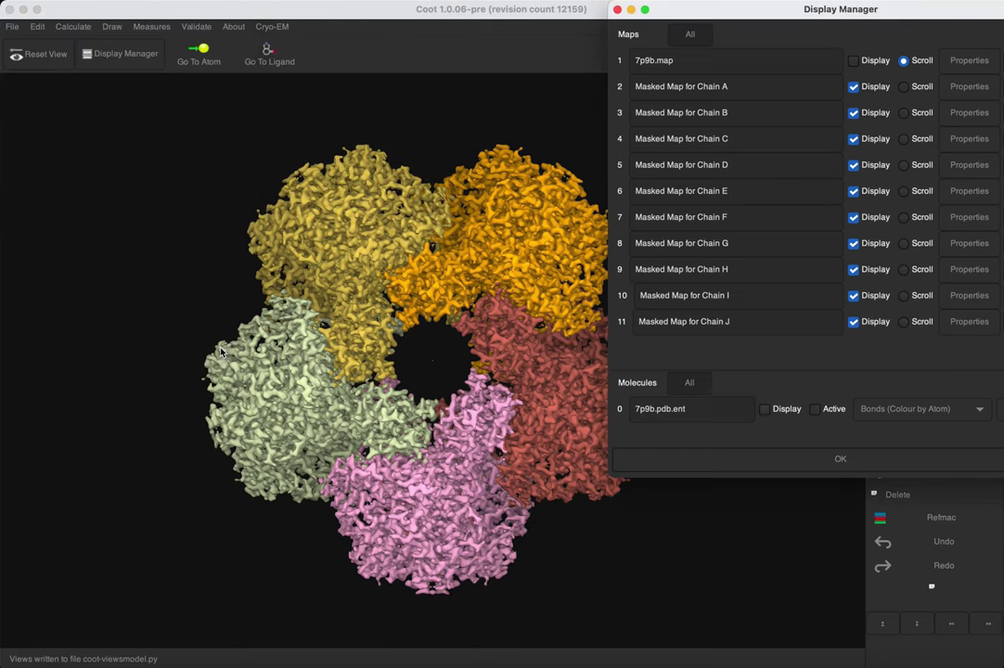
click(843, 459)
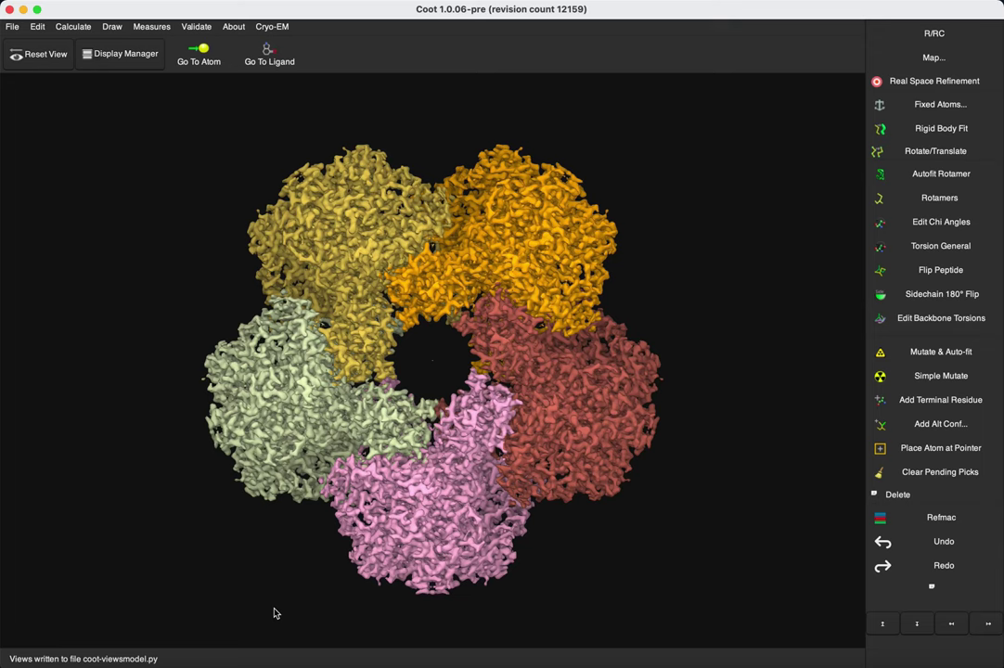
Open the Edit menu containing Shader Preferences.
click(37, 26)
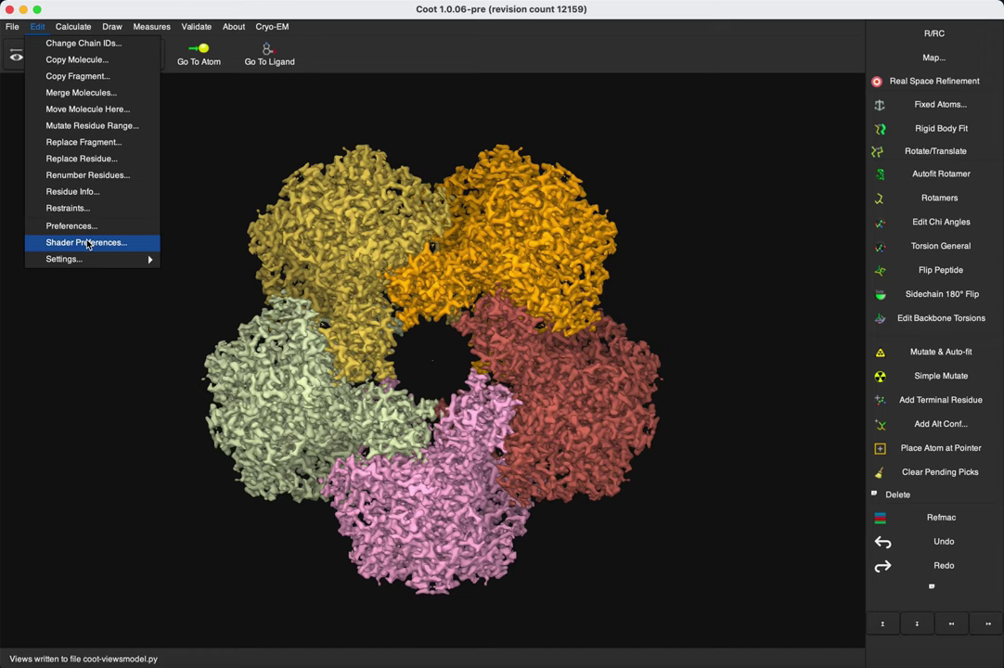
Open Shader Preferences, move the dialog aside, and set Brightness to 1.43.
click(144, 244)
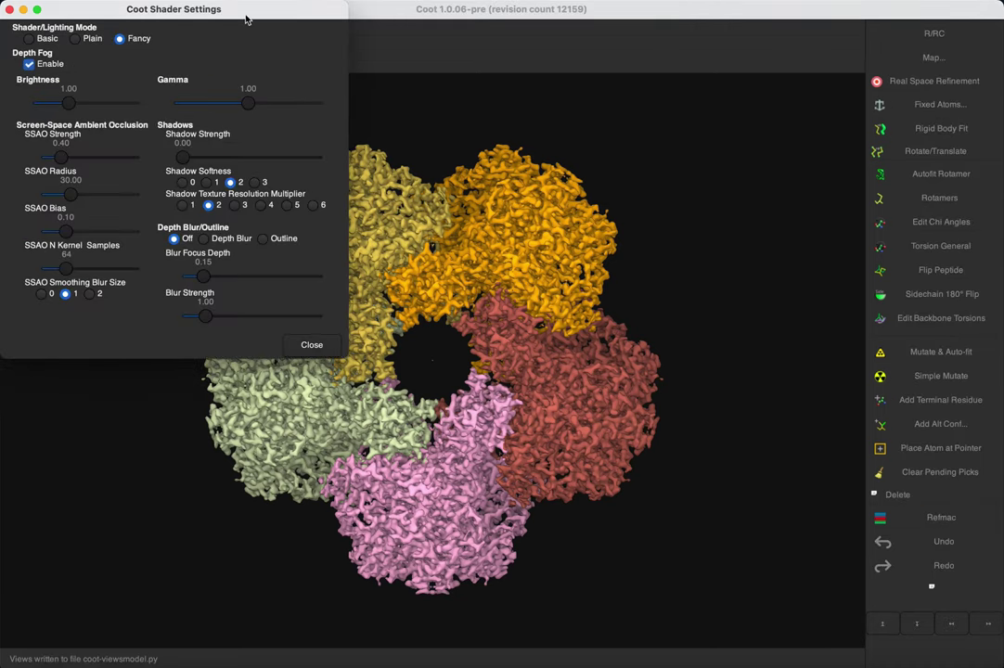
drag(249, 16, 903, 6)
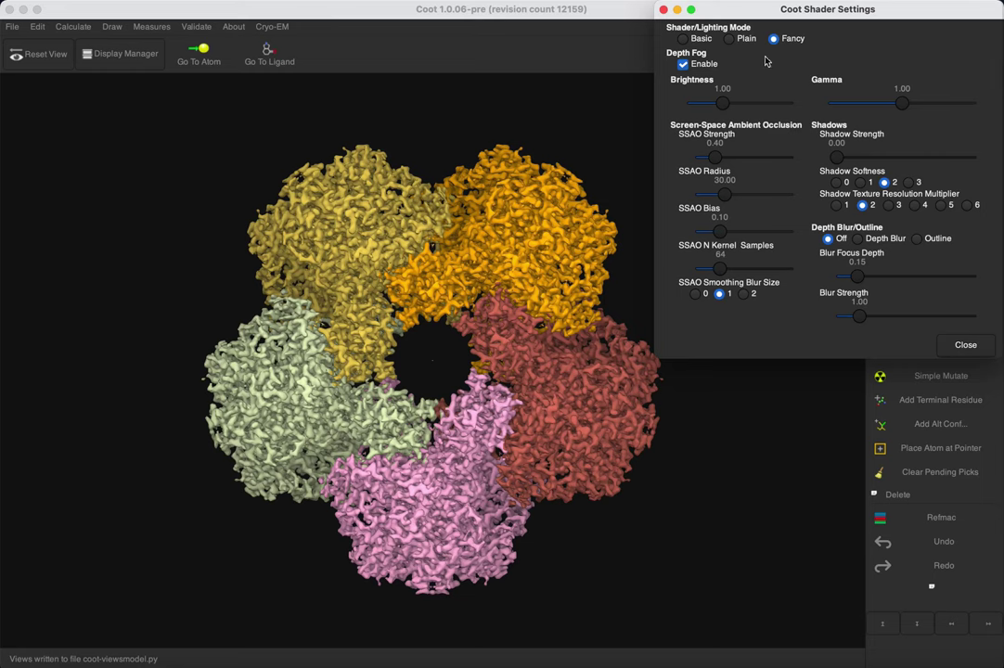
click(792, 40)
drag(726, 108, 795, 110)
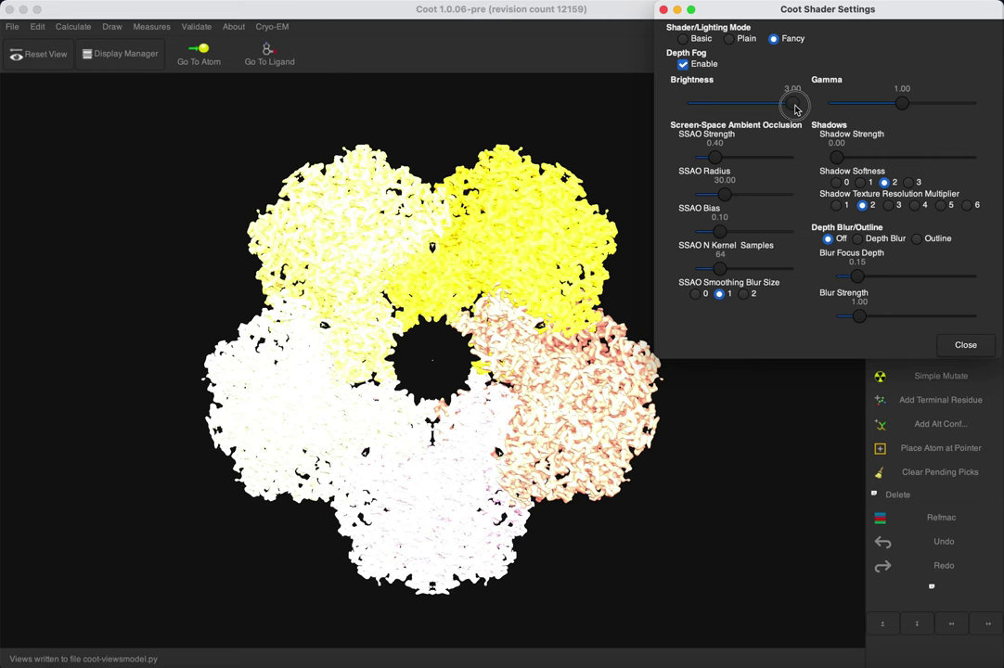
drag(795, 109, 740, 108)
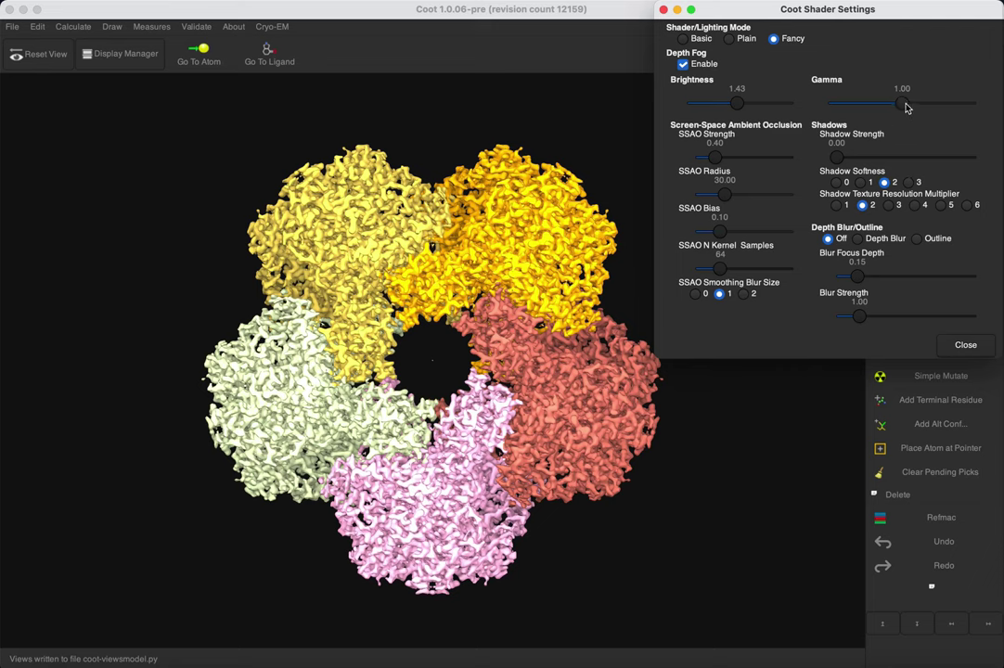
Lower the Gamma slider from 1.00 to 0.48.
drag(903, 103, 868, 113)
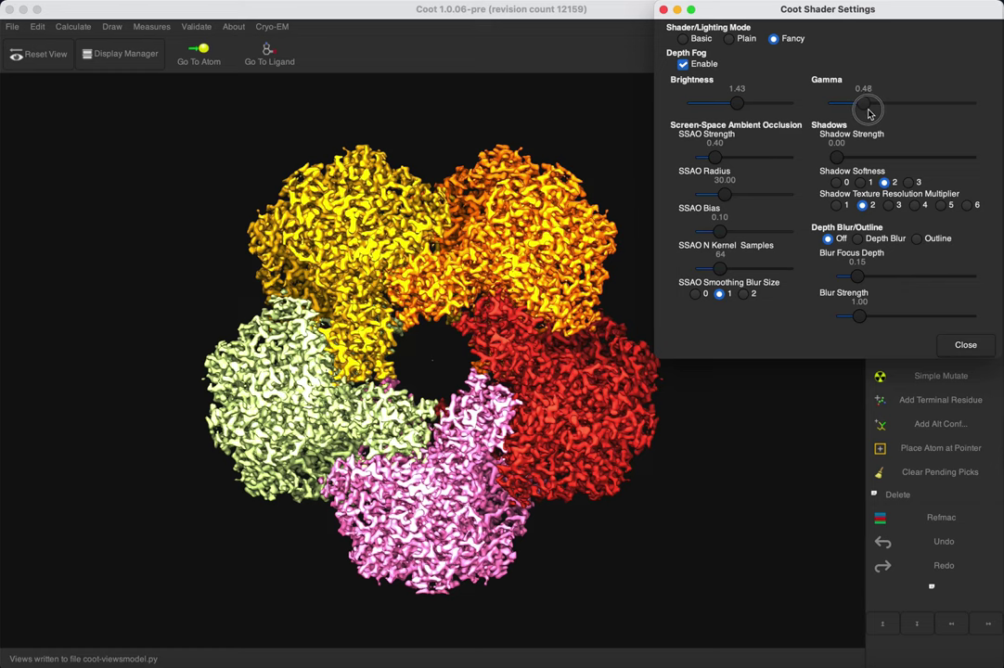
drag(869, 112, 869, 112)
mouse_move(717, 160)
mouse_down()
mouse_move(782, 162)
mouse_move(715, 164)
mouse_up()
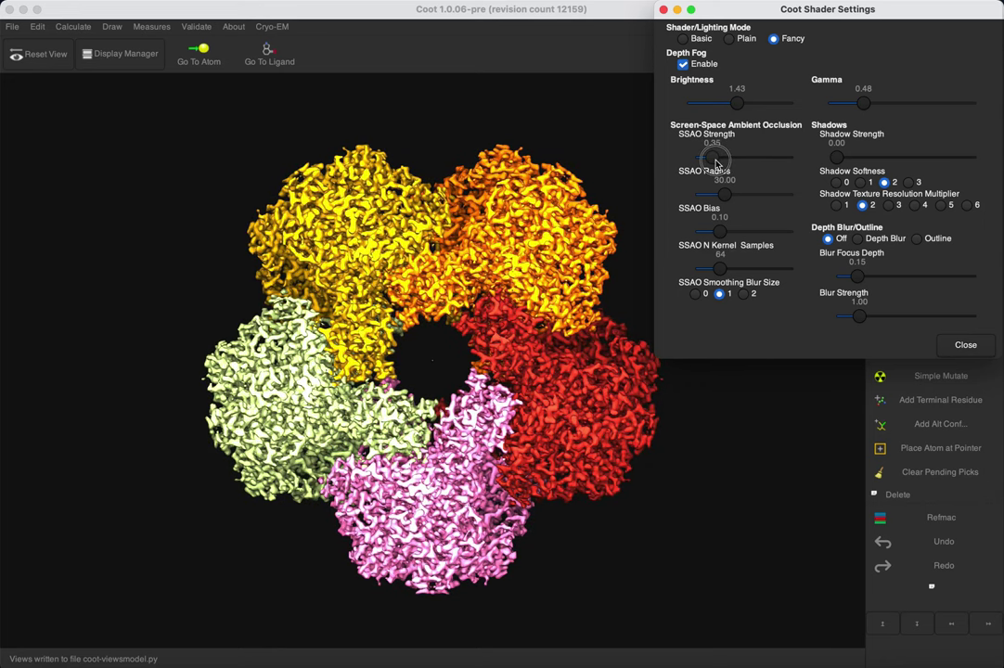
drag(716, 164, 719, 164)
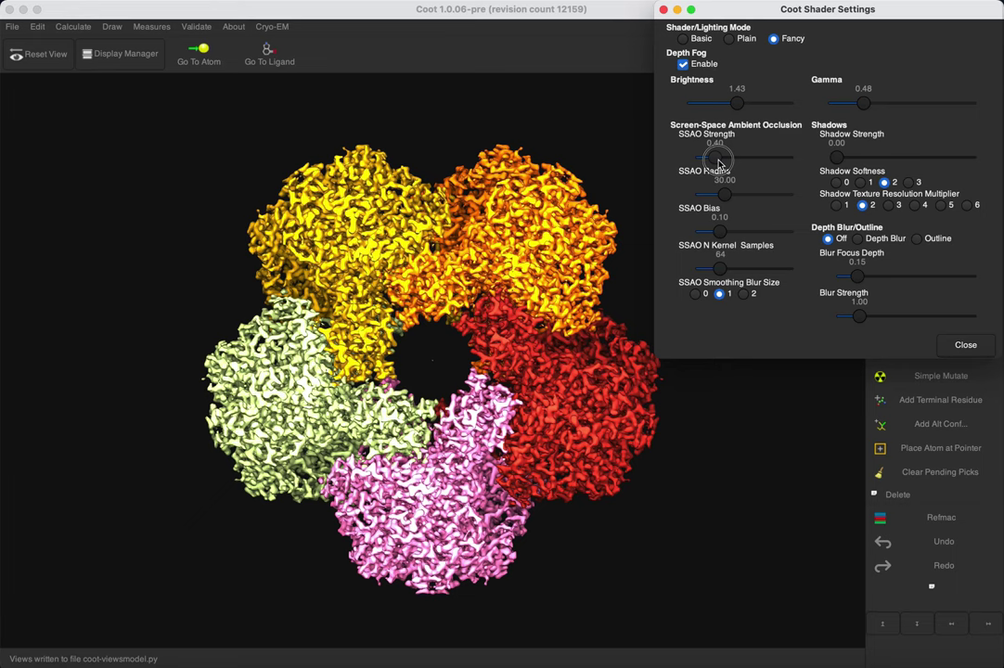
drag(719, 164, 720, 164)
Try several shadow strengths and softness 1, leaving softness at 2.
drag(838, 160, 925, 159)
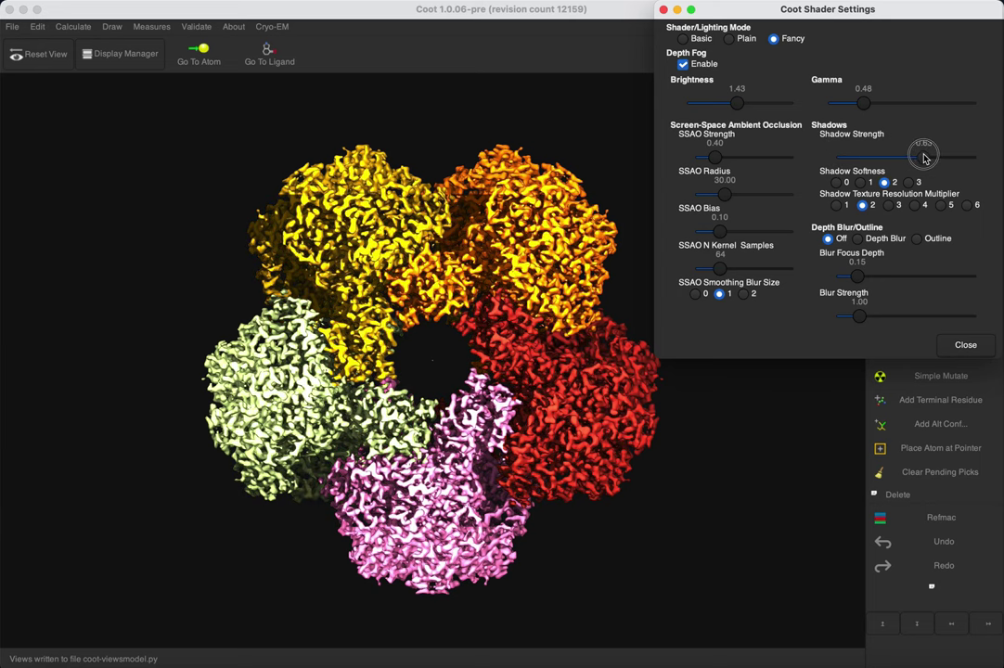
drag(925, 158, 841, 165)
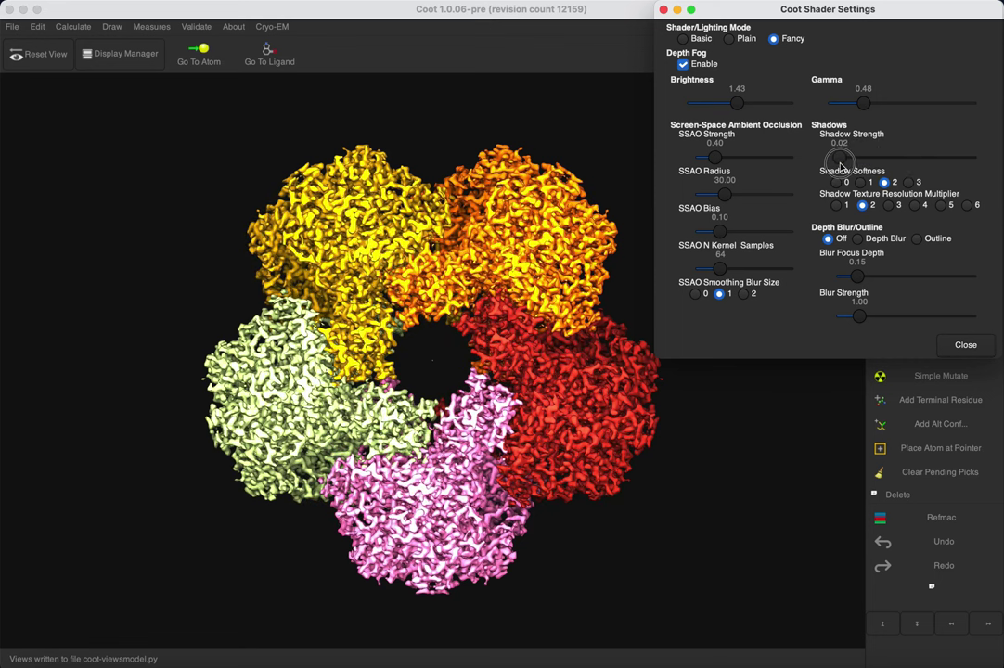
drag(841, 165, 859, 169)
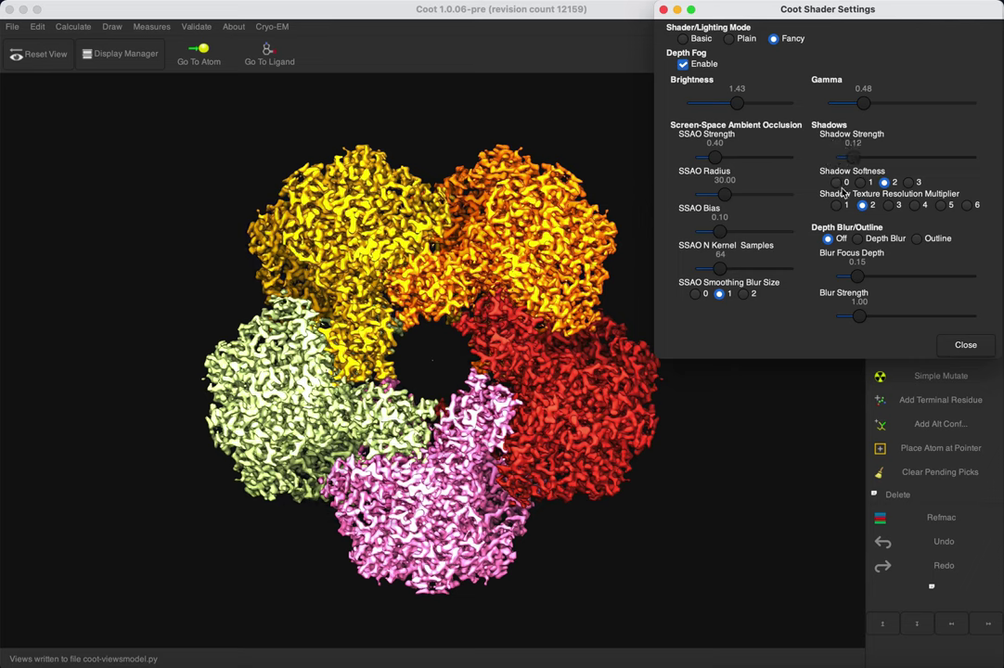
click(862, 182)
click(884, 182)
Reset texture resolution to 2 and shadow strength to 0.00, then raise SSAO Bias to 0.12.
click(889, 206)
click(863, 206)
drag(853, 158, 834, 167)
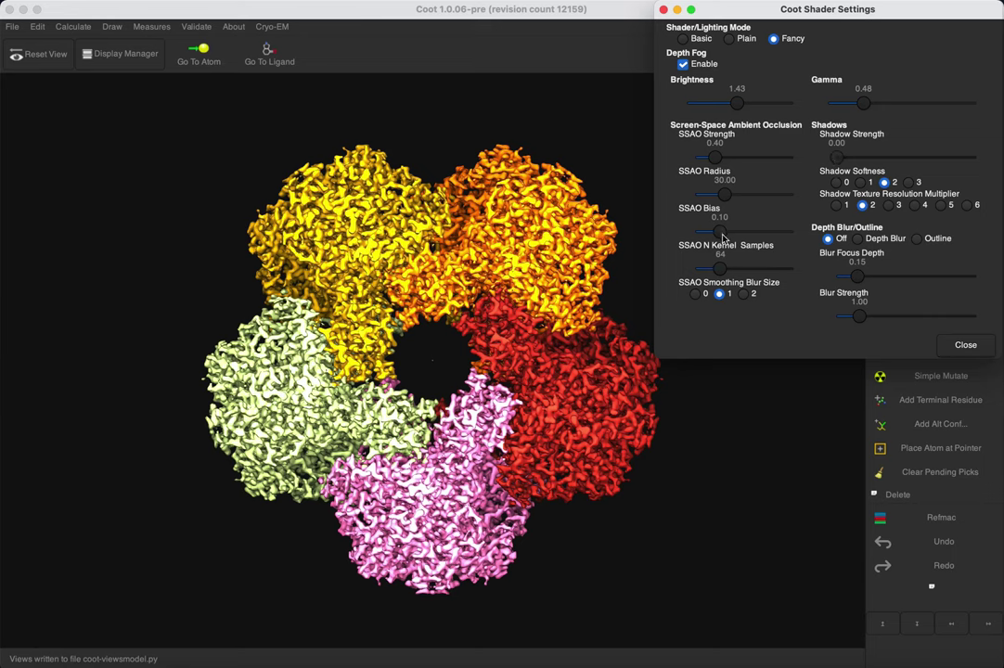
mouse_move(723, 234)
mouse_down()
mouse_move(758, 239)
mouse_move(729, 238)
mouse_up()
Enable Depth Blur and set Blur Focus Depth to 0.15.
click(860, 240)
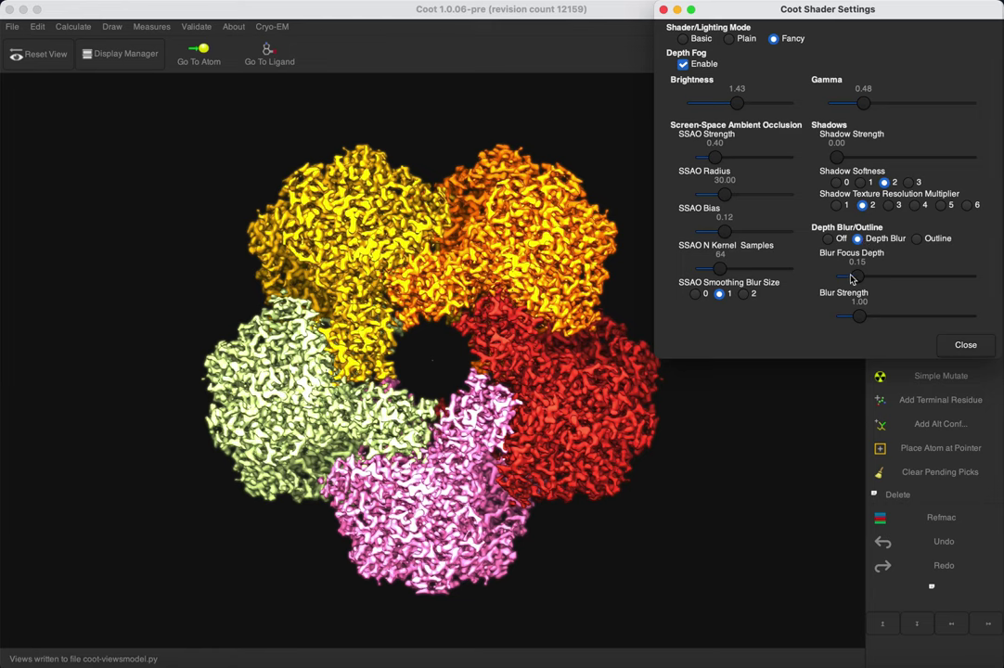
drag(856, 277, 995, 278)
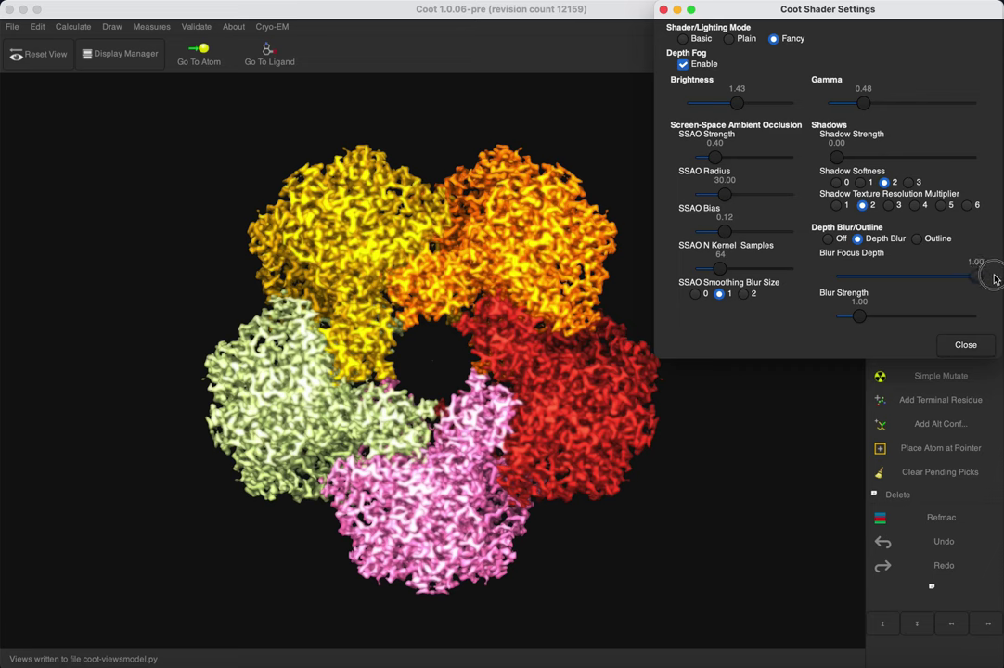
drag(995, 279, 861, 322)
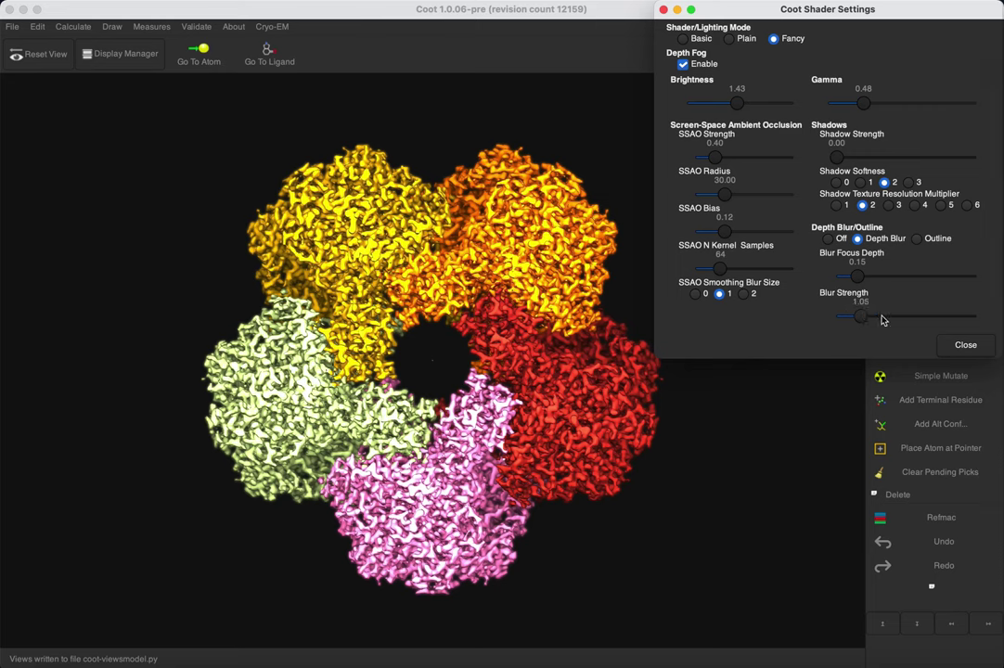
click(981, 346)
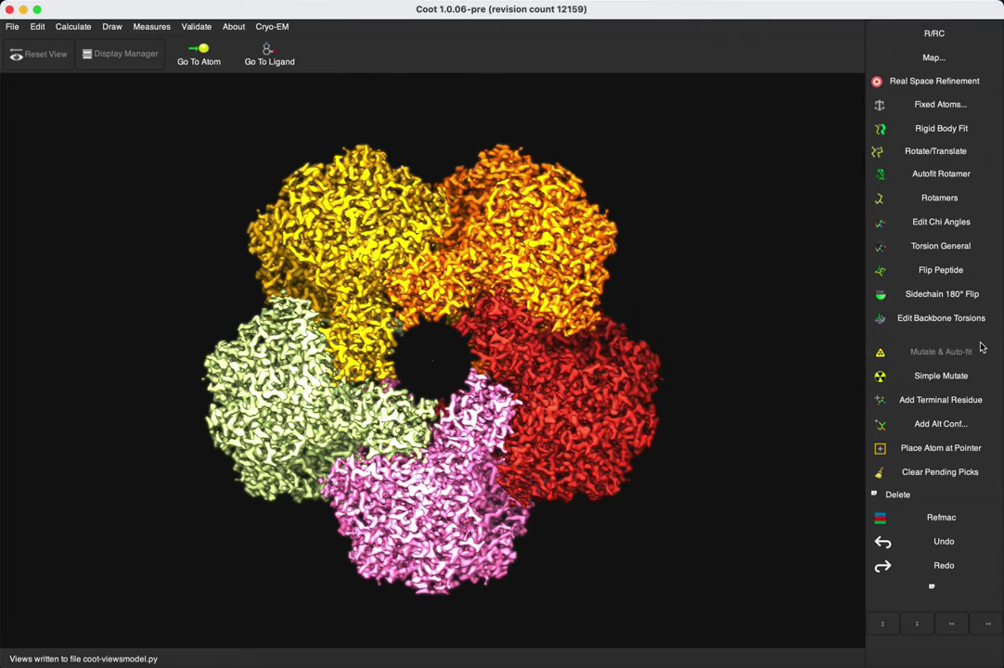